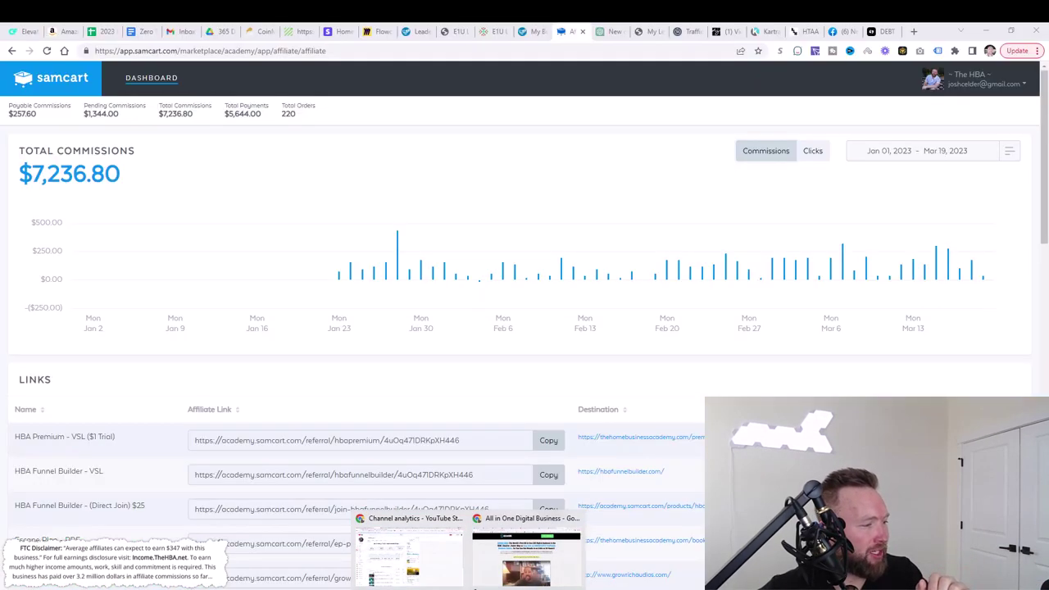
# Bring up the All in One $25 sales page and scroll through its video and offer.
pyautogui.click(484, 580)
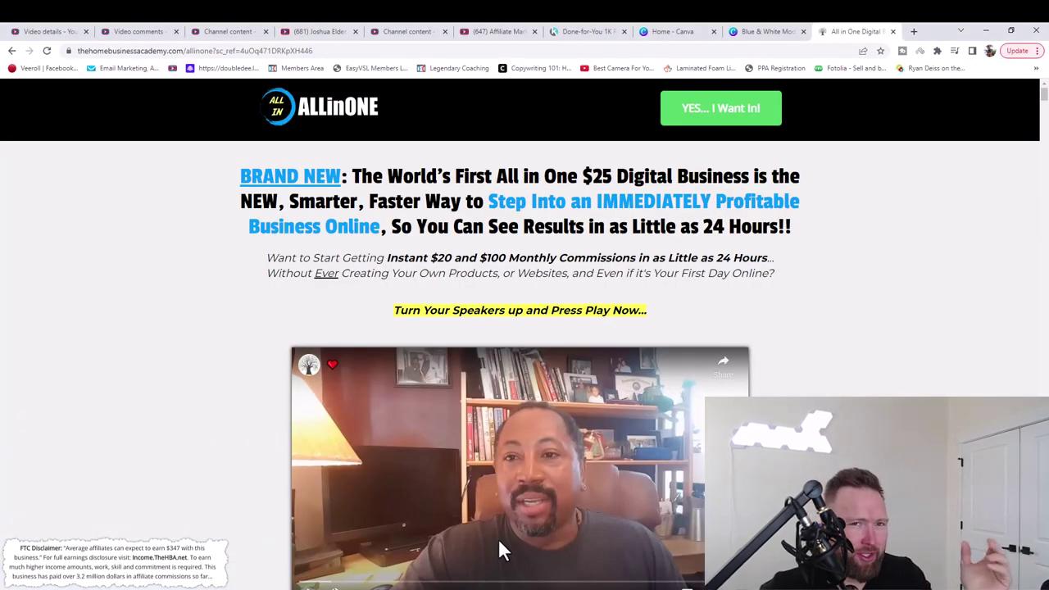
pyautogui.scroll(-1, 540, 344)
pyautogui.scroll(-2, 532, 409)
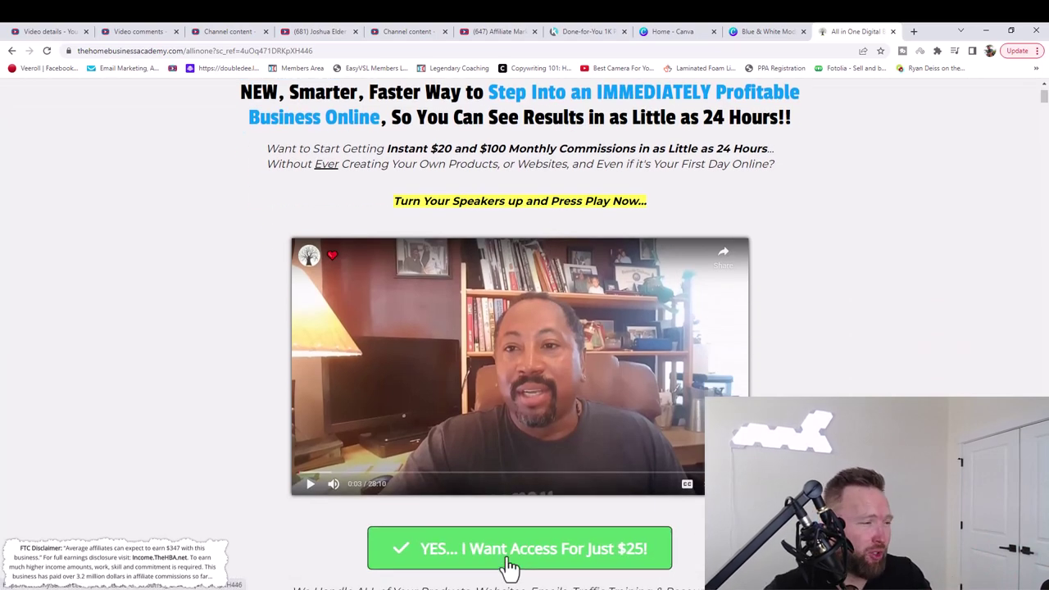
pyautogui.scroll(-3, 602, 340)
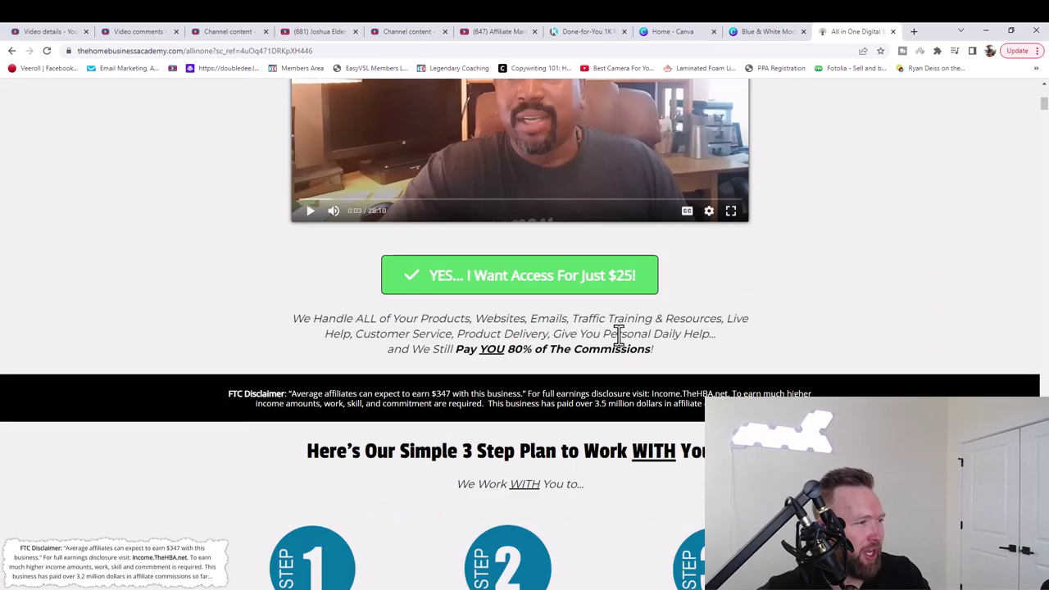
pyautogui.scroll(-3, 615, 335)
pyautogui.scroll(-6, 615, 335)
pyautogui.scroll(-4, 619, 336)
pyautogui.scroll(-3, 619, 336)
pyautogui.scroll(-4, 616, 339)
pyautogui.scroll(-3, 615, 344)
pyautogui.scroll(-2, 621, 369)
pyautogui.scroll(5, 620, 375)
pyautogui.scroll(5, 621, 374)
pyautogui.scroll(4, 620, 374)
pyautogui.scroll(6, 621, 375)
pyautogui.scroll(4, 620, 374)
pyautogui.scroll(2, 620, 374)
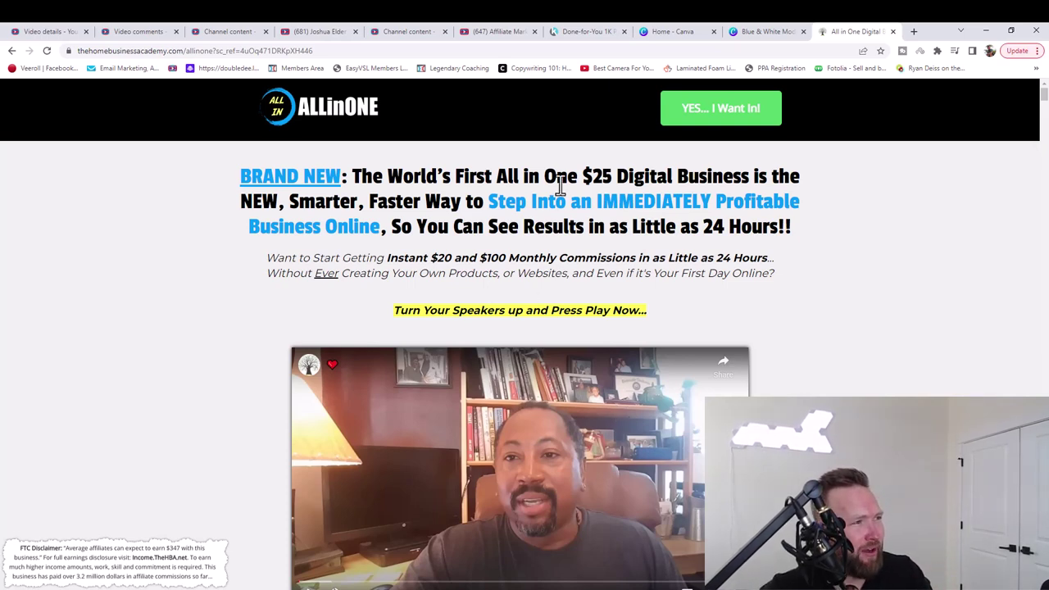
pyautogui.moveTo(556, 177); pyautogui.dragTo(670, 177)
pyautogui.scroll(-2, 695, 227)
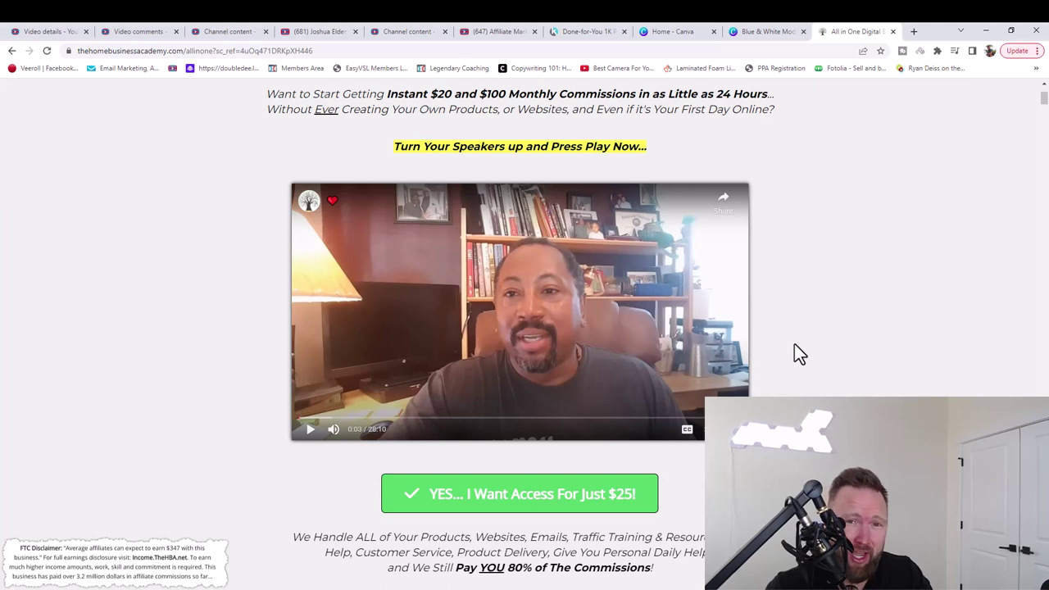
# Start the SamCart checkout for the $25 All In One offer ('YES... I Want Access').
pyautogui.click(558, 495)
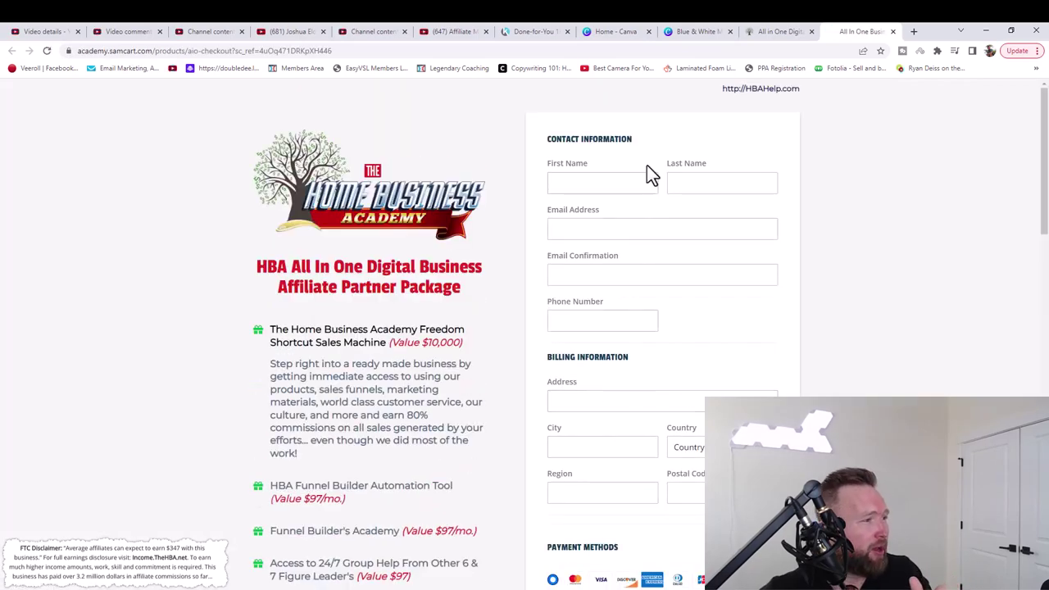
pyautogui.scroll(-1, 627, 295)
pyautogui.scroll(-3, 623, 320)
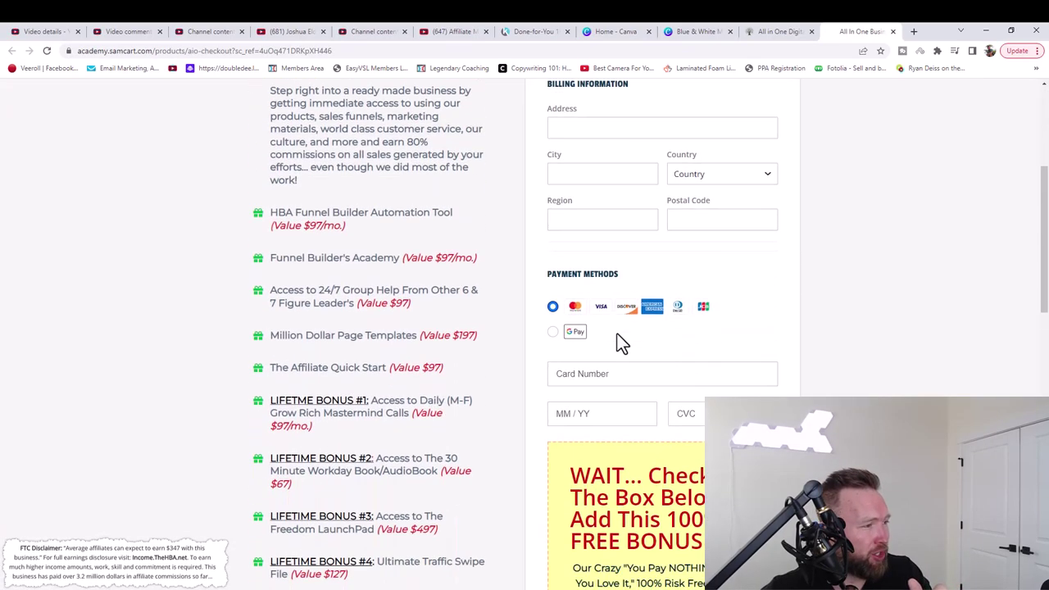
pyautogui.scroll(-2, 624, 383)
pyautogui.scroll(-3, 626, 390)
pyautogui.scroll(-2, 627, 390)
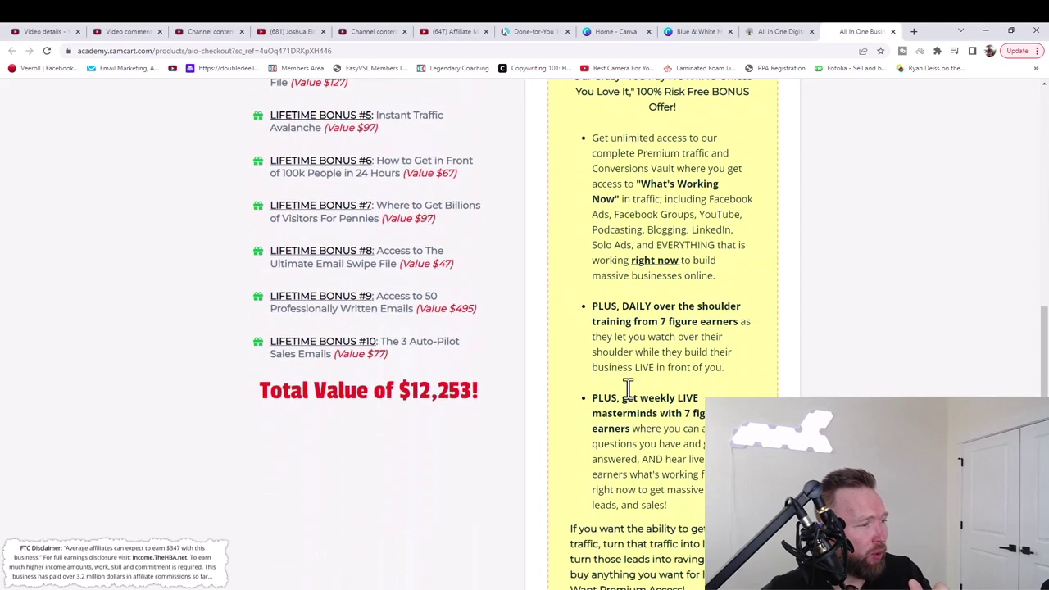
pyautogui.scroll(-1, 627, 390)
pyautogui.scroll(-2, 626, 390)
pyautogui.scroll(-1, 626, 390)
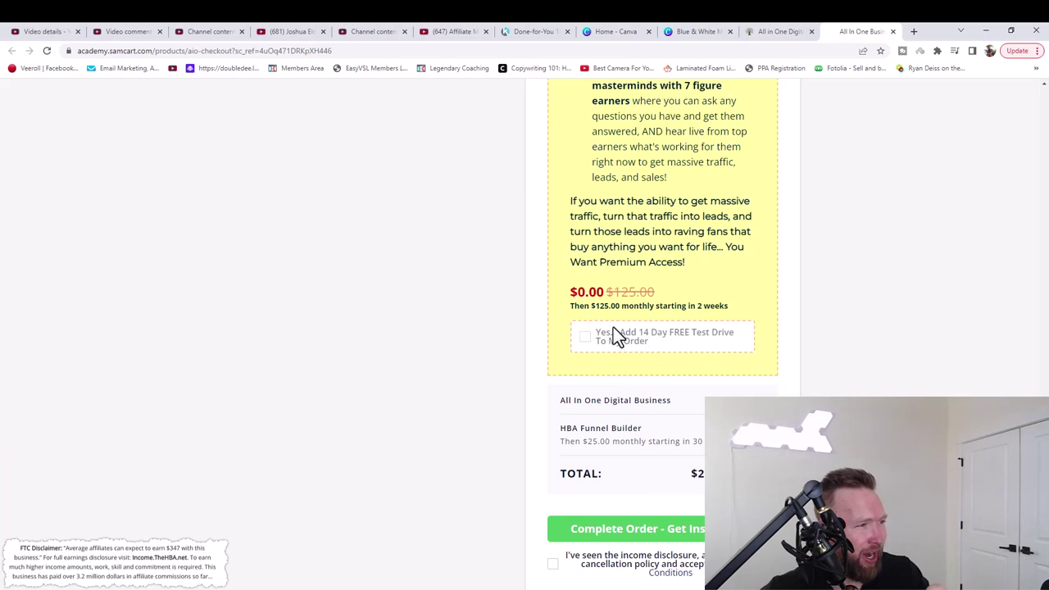
# Add the 14-day free HBA Premium test drive and accept the income disclosure terms.
pyautogui.click(585, 338)
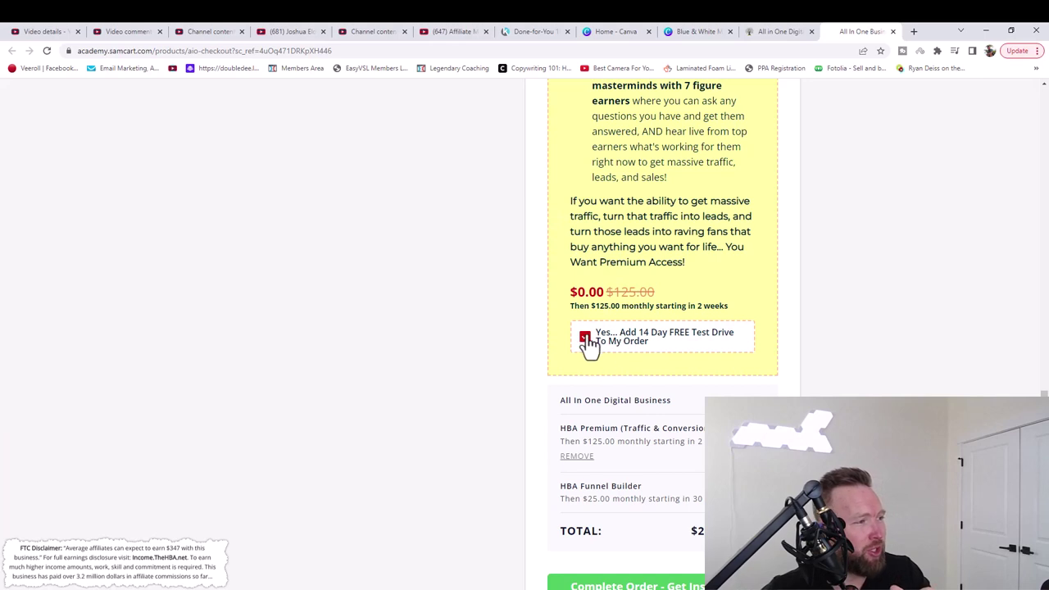
pyautogui.scroll(-1, 592, 340)
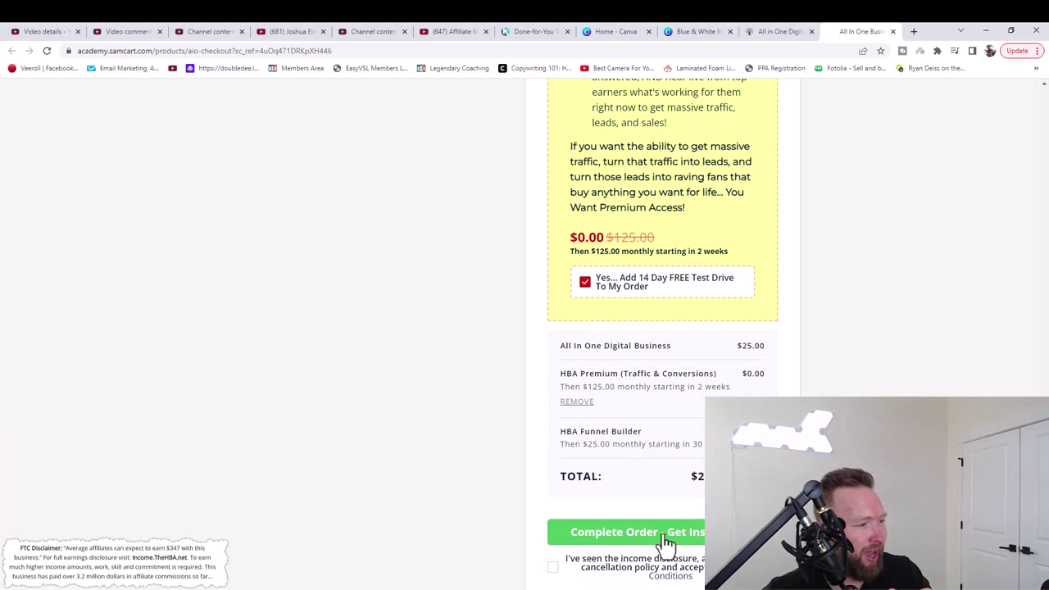
pyautogui.click(553, 567)
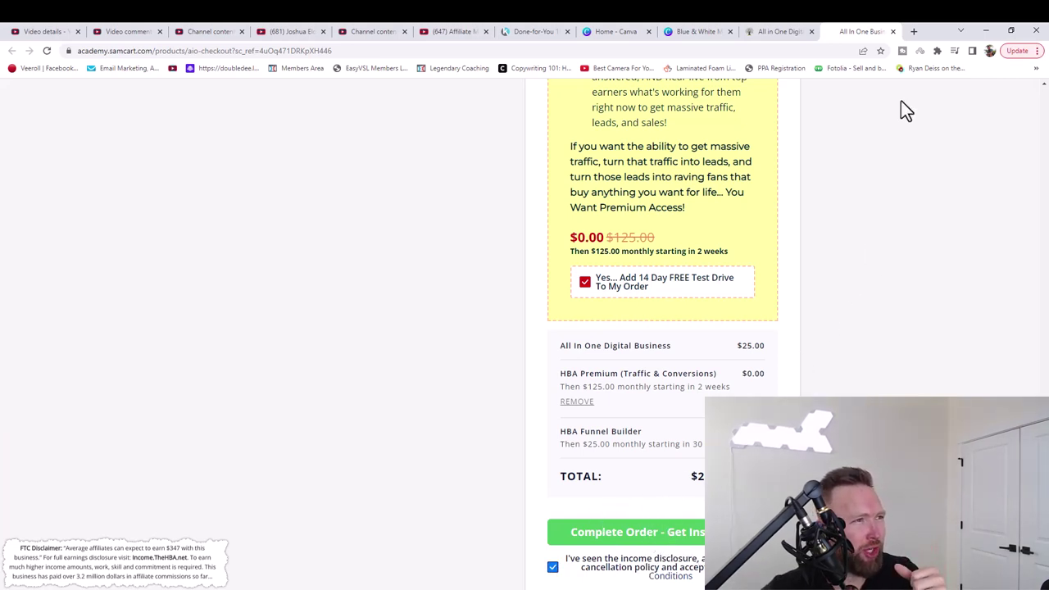
# Search Google for 'home business academy login' in a new tab.
pyautogui.click(972, 27)
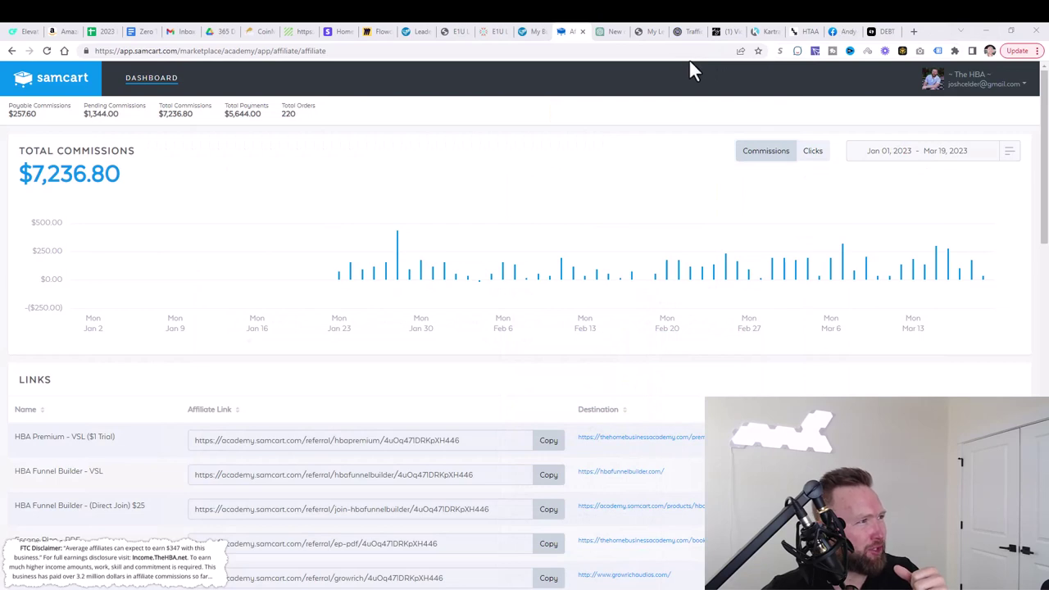
pyautogui.click(914, 31)
pyautogui.write('hom')
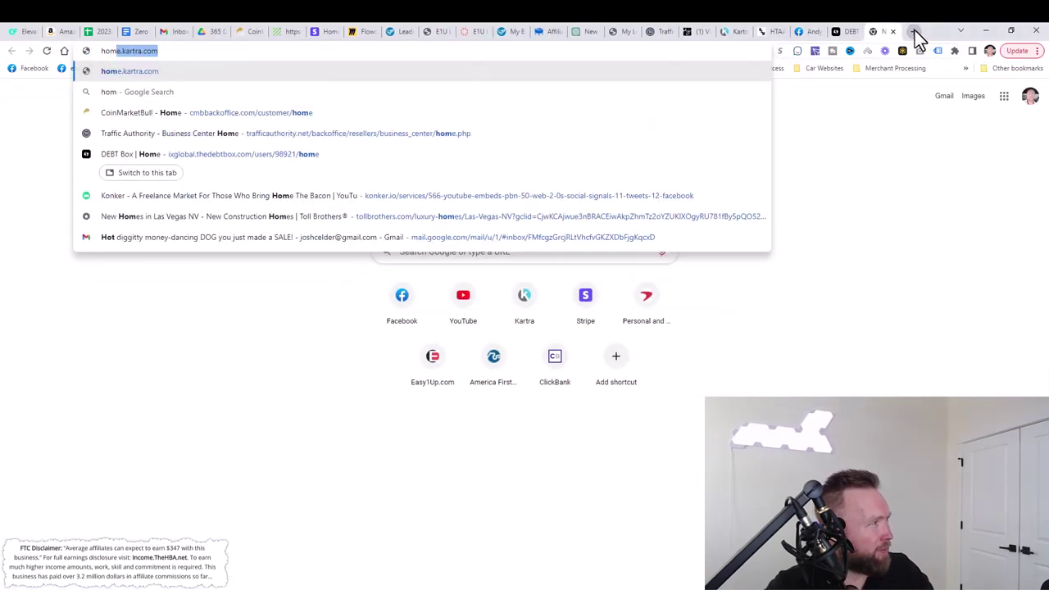
pyautogui.write('e ')
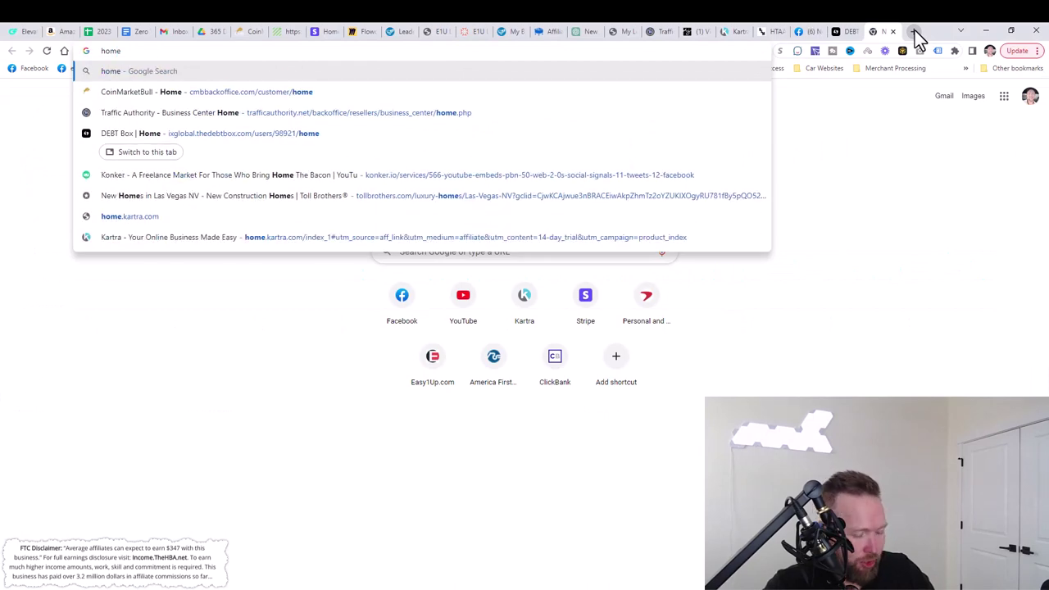
pyautogui.write('busine')
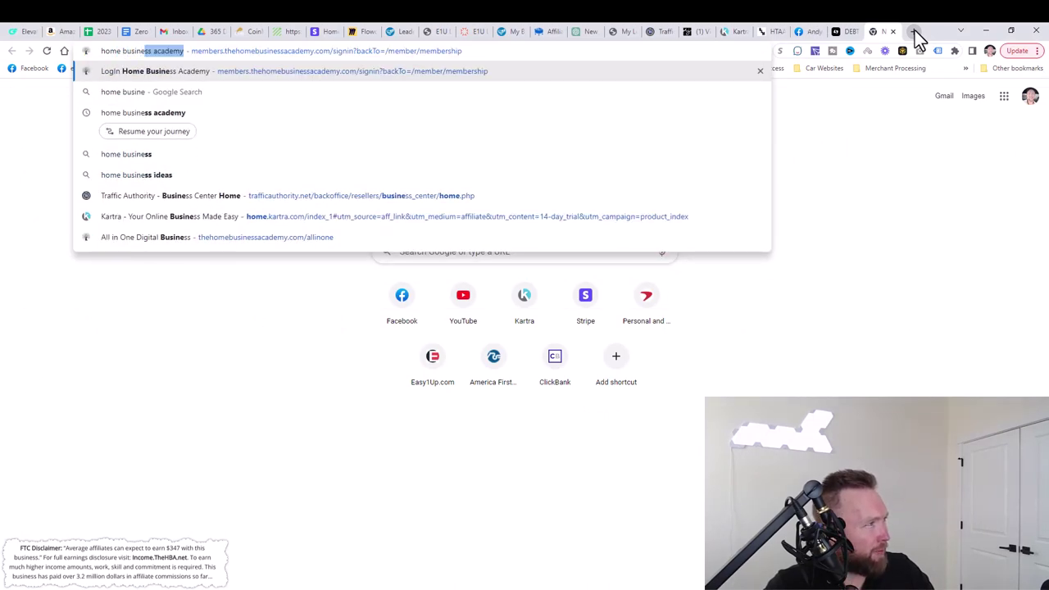
pyautogui.write('business academy login')
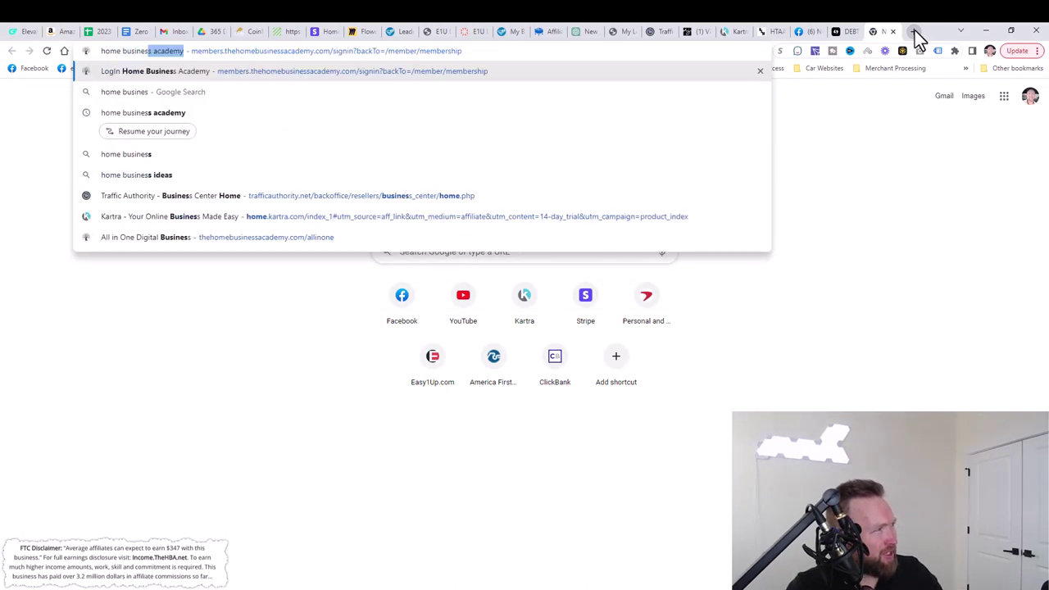
pyautogui.press('Return')
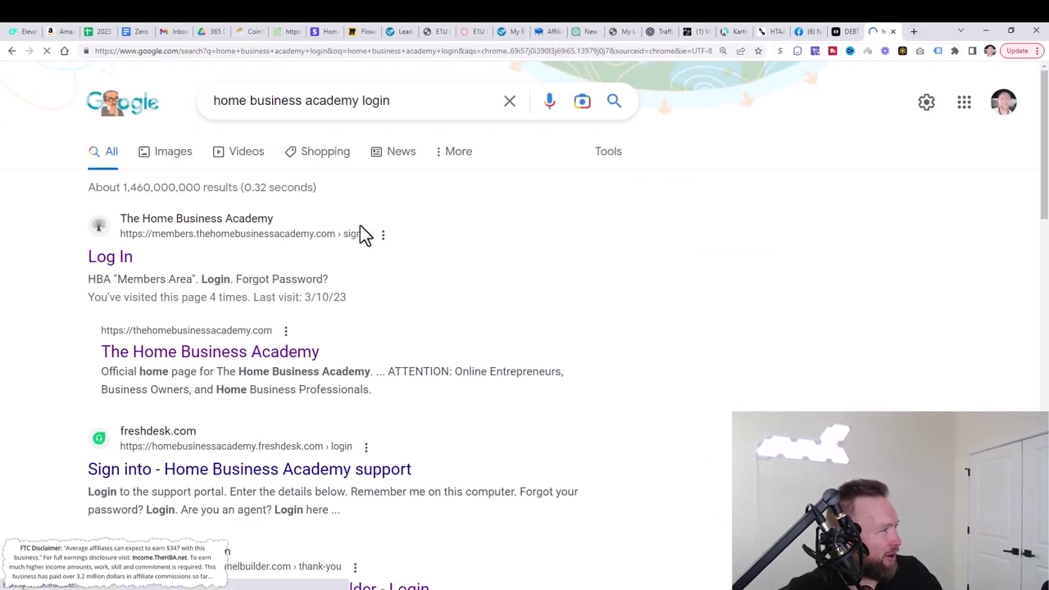
# Open The Home Business Academy Log In page and sign in with the saved email and password.
pyautogui.click(99, 258)
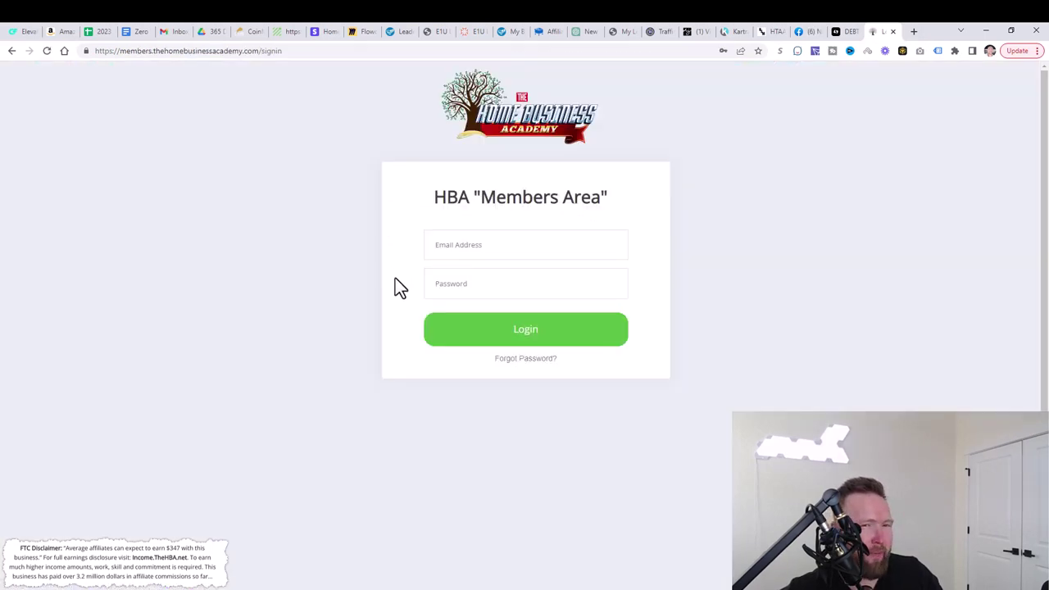
pyautogui.click(497, 248)
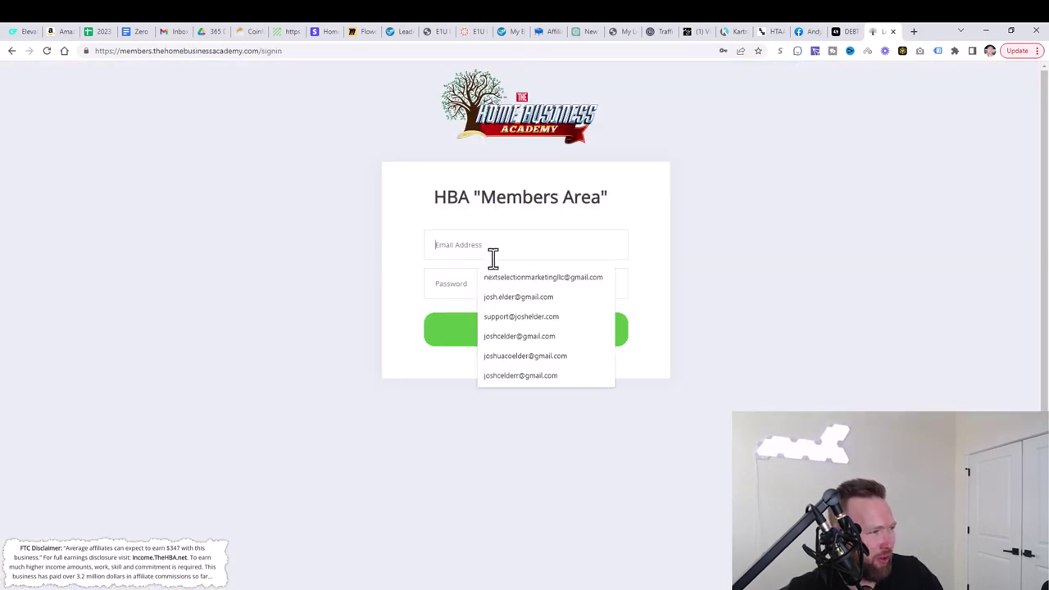
pyautogui.click(488, 331)
pyautogui.click(482, 289)
pyautogui.click(489, 324)
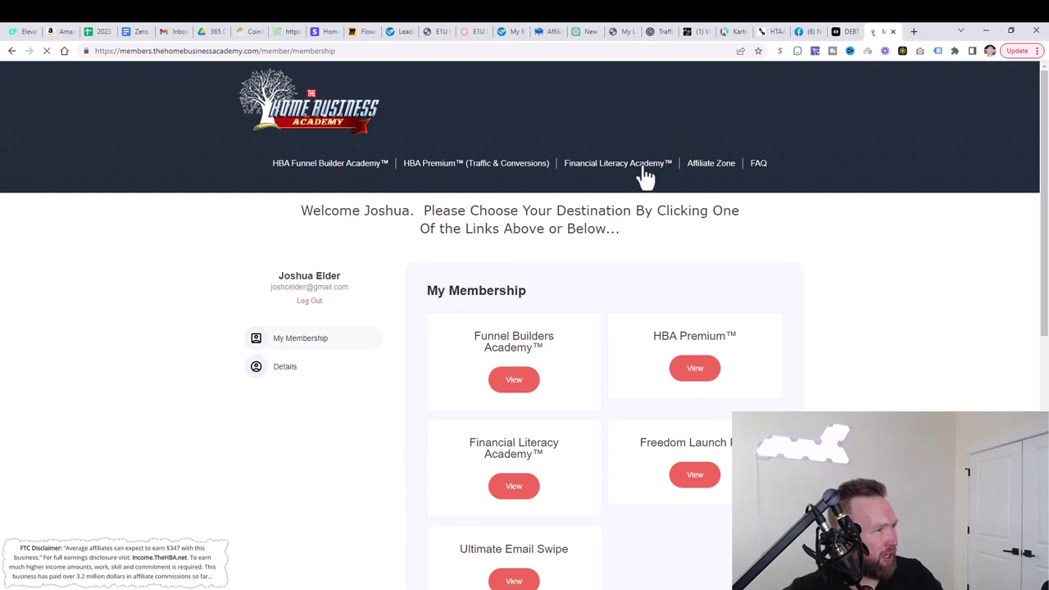
# Go through the Affiliate Zone's 'Login To SamCart' to the SamCart affiliate dashboard.
pyautogui.click(718, 172)
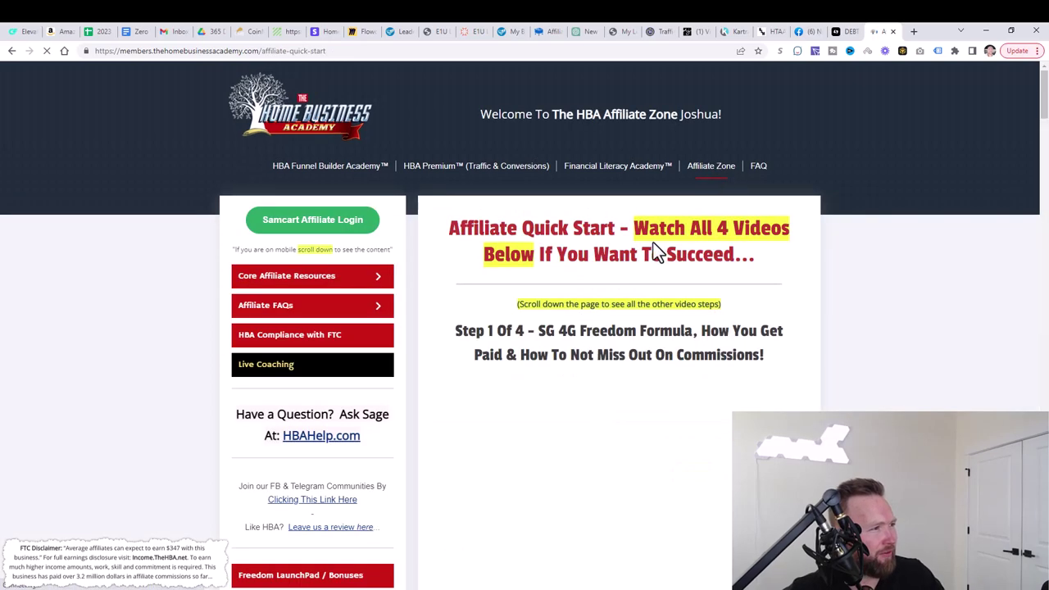
pyautogui.scroll(-2, 652, 245)
pyautogui.scroll(-1, 653, 245)
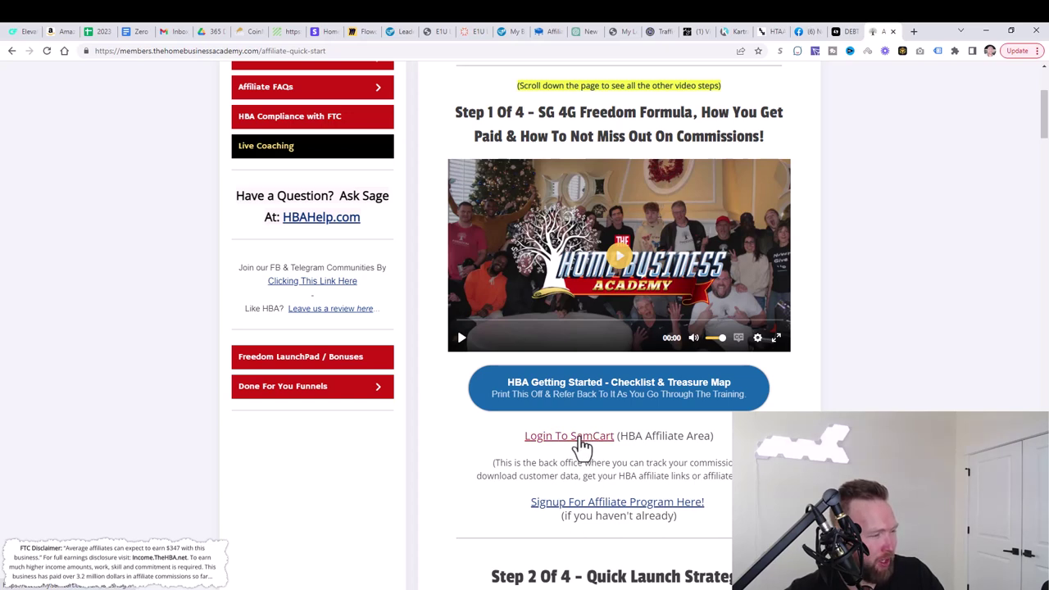
pyautogui.click(539, 37)
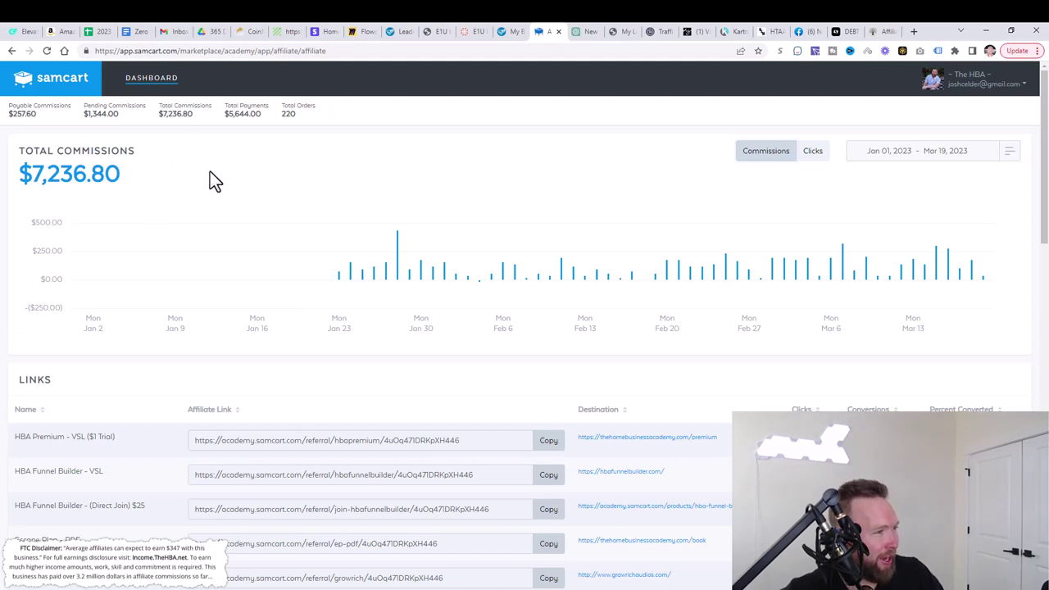
# Copy the All In One $25 Business affiliate link from the SamCart Links table.
pyautogui.scroll(-2, 246, 205)
pyautogui.scroll(-1, 295, 238)
pyautogui.scroll(-2, 271, 302)
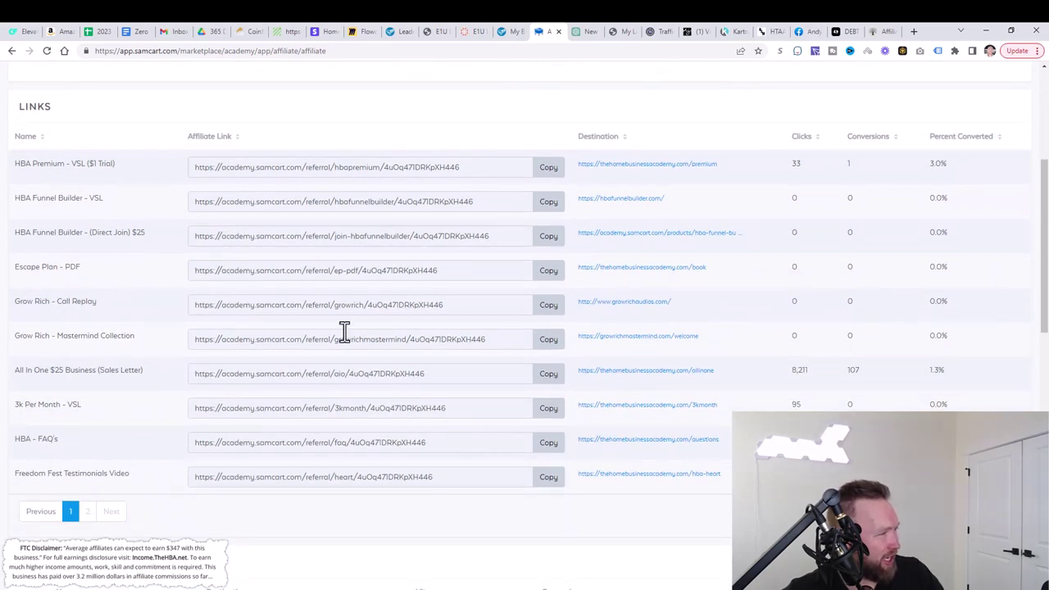
pyautogui.moveTo(459, 377); pyautogui.dragTo(183, 370)
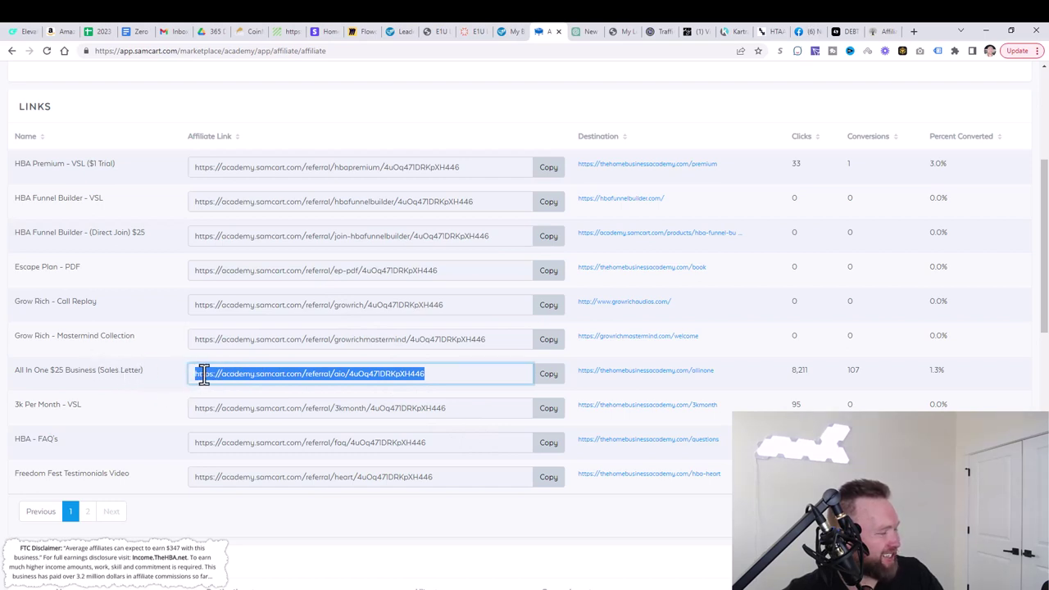
pyautogui.click(544, 381)
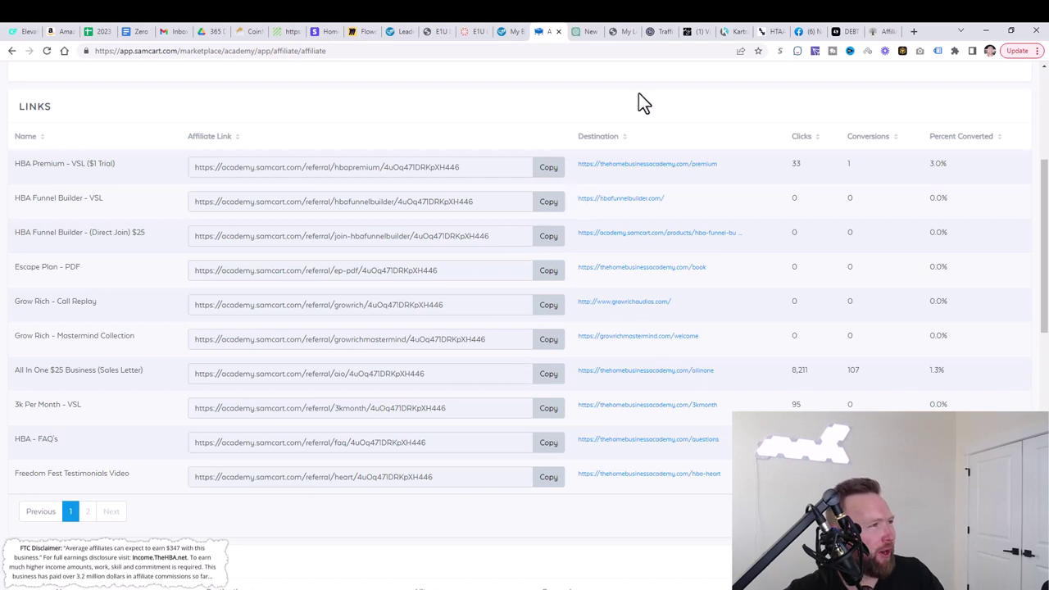
# Glance at ChatGPT, then return to highlight the All In One link and its 8,211 clicks.
pyautogui.click(588, 32)
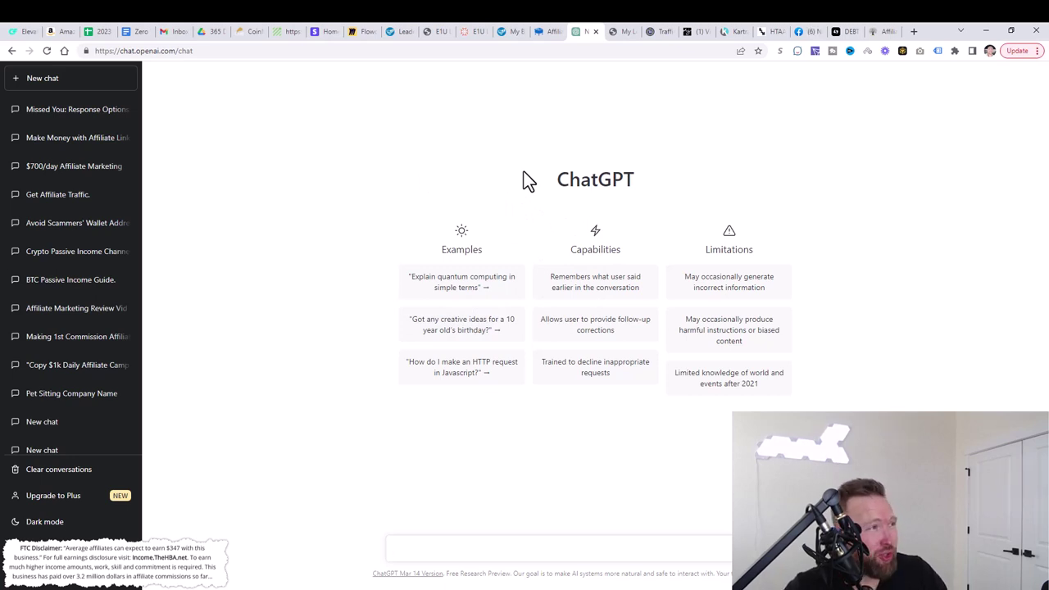
pyautogui.click(538, 32)
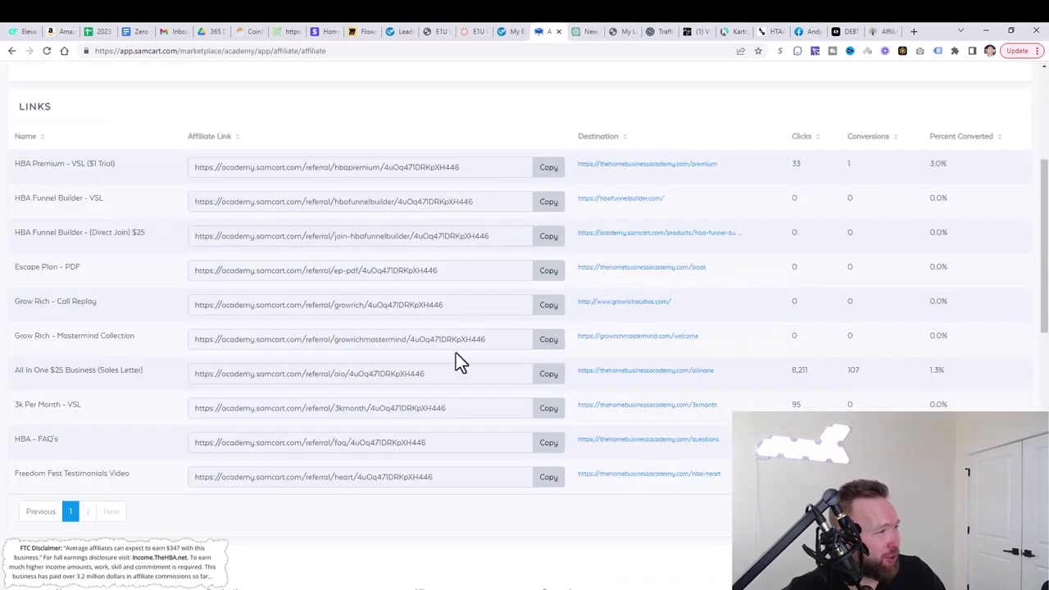
pyautogui.moveTo(467, 374); pyautogui.dragTo(195, 377)
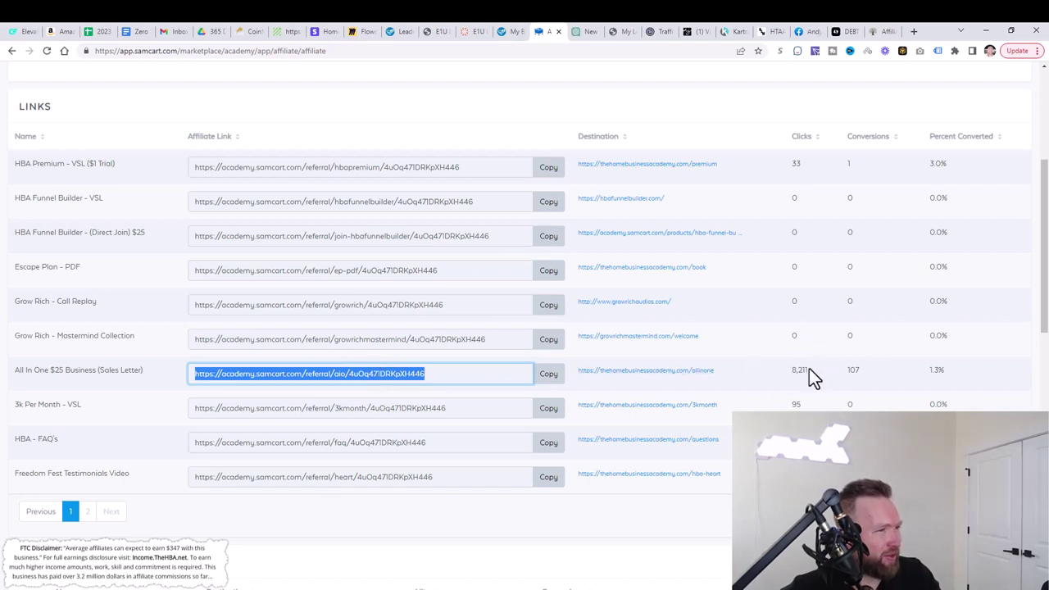
pyautogui.moveTo(809, 368); pyautogui.dragTo(781, 367)
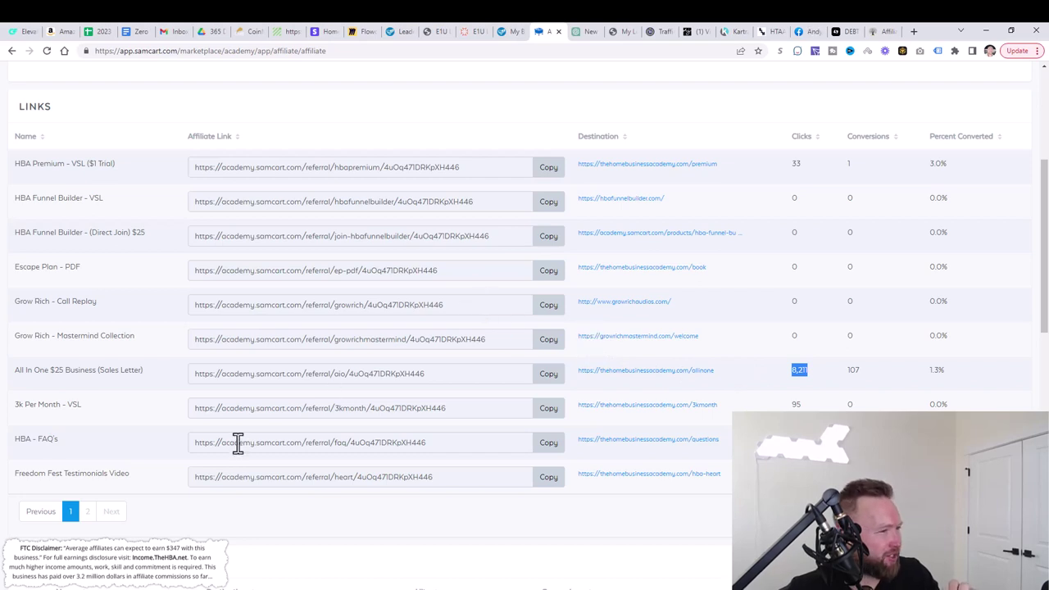
# Page the affiliate links table to page 2 and back to page 1, then go to the blank ChatGPT chat.
pyautogui.click(110, 512)
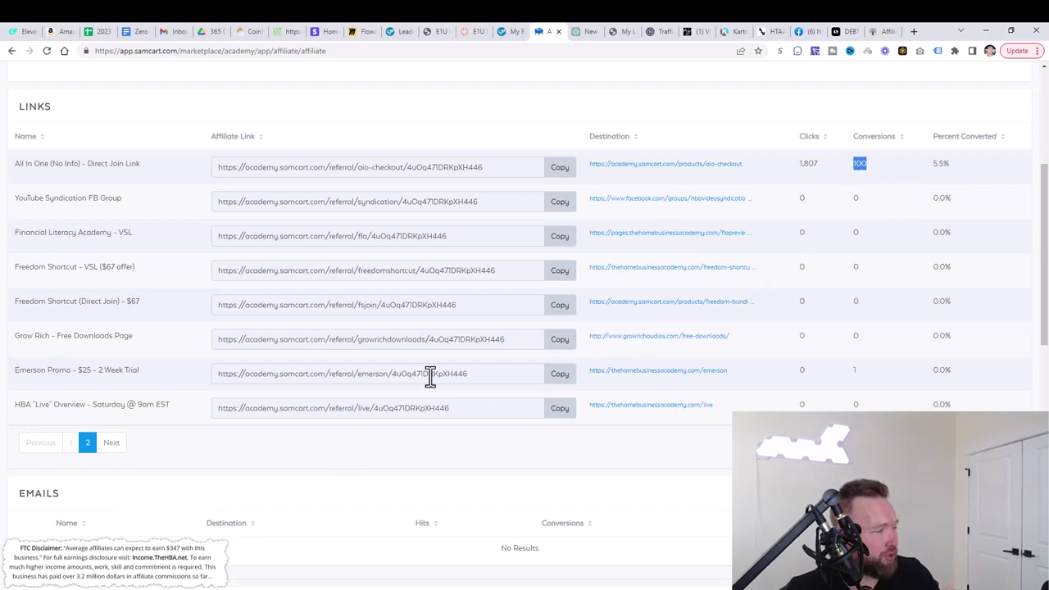
pyautogui.click(70, 446)
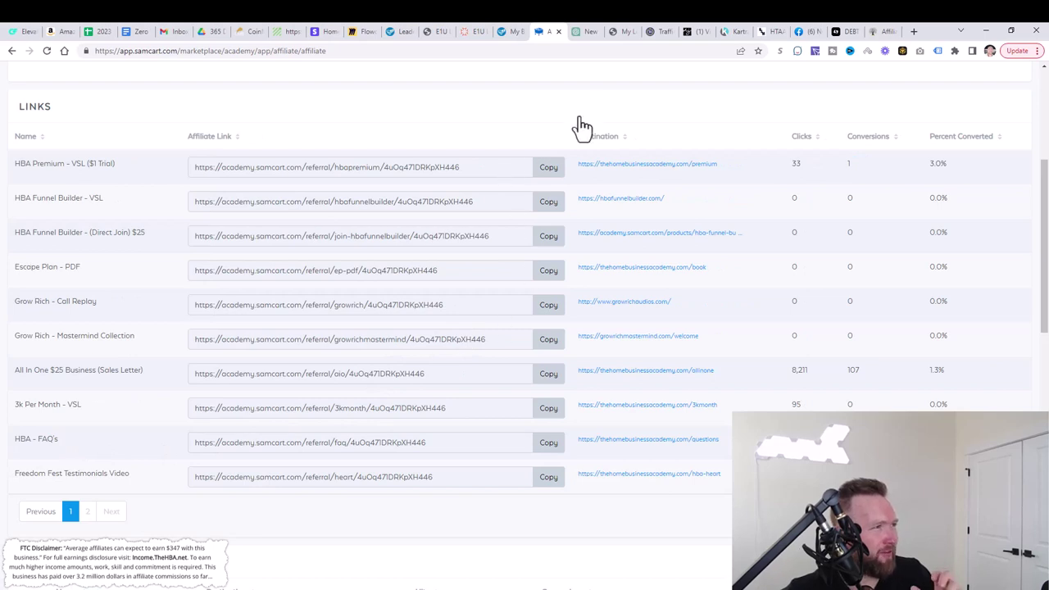
pyautogui.click(579, 37)
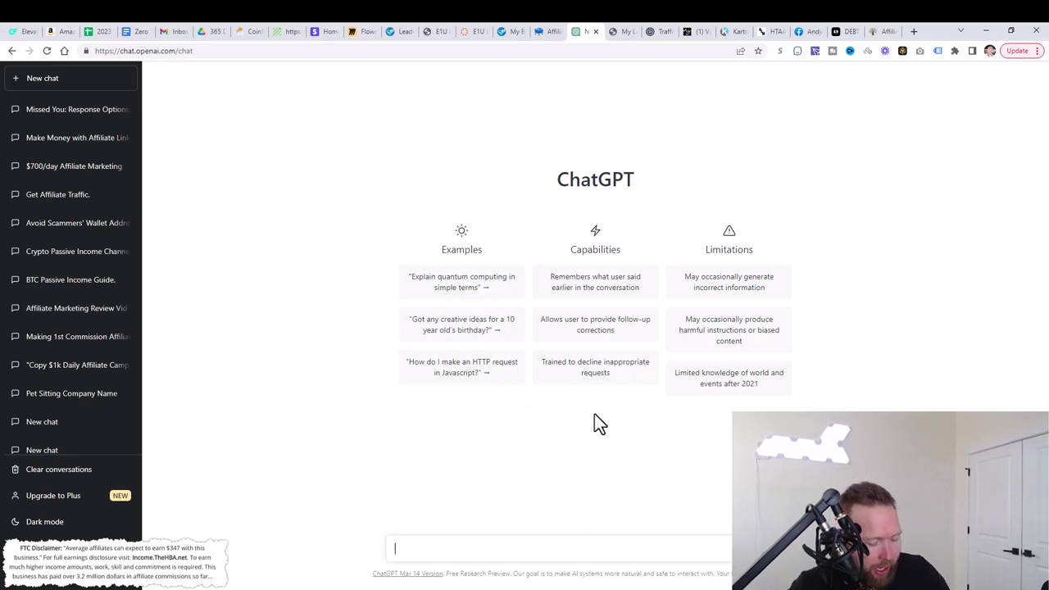
# Draft 'can you write me an email that sells a $25 digital product teaching people how to start a business'.
pyautogui.write('can you write e')
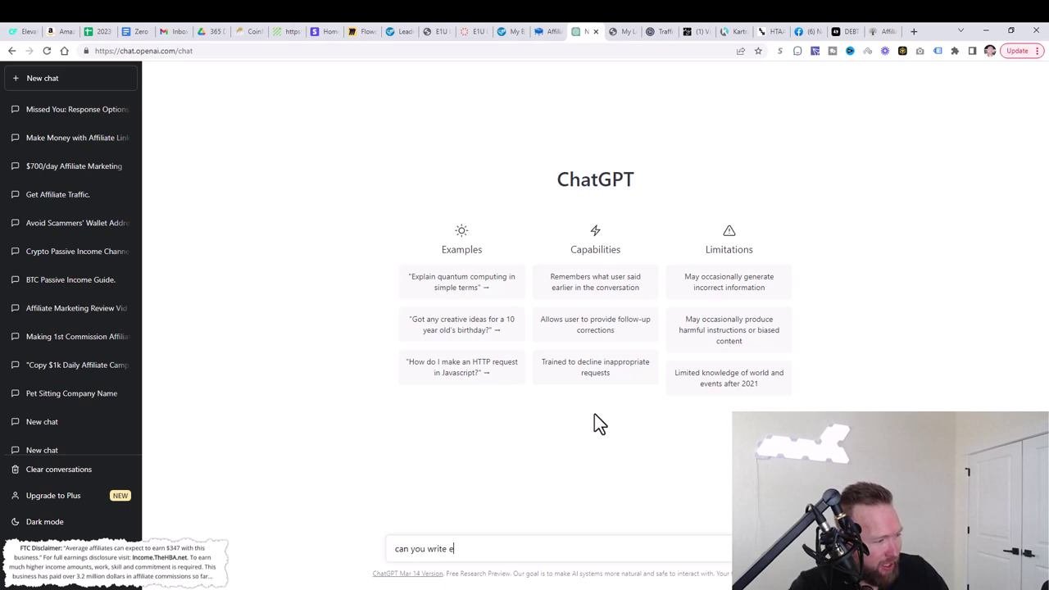
pyautogui.press('BackSpace')
pyautogui.write('me an email ')
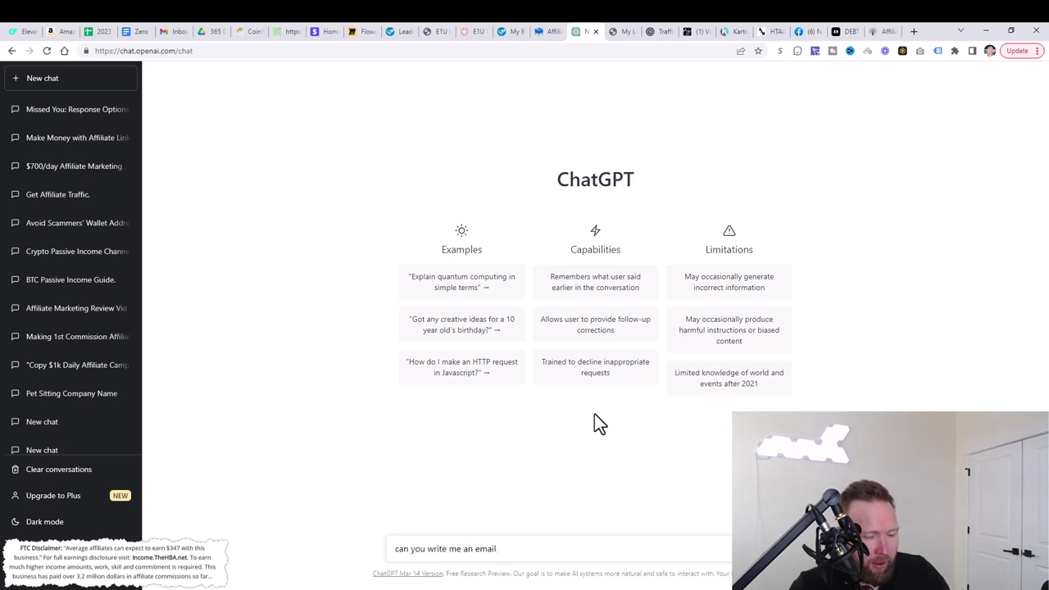
pyautogui.write('that sells a ')
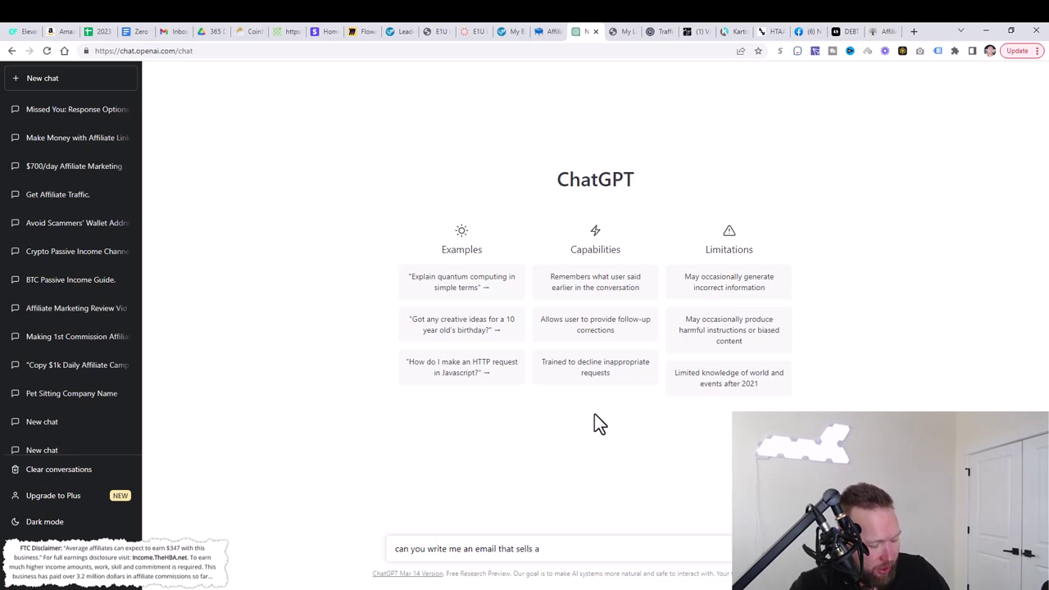
pyautogui.write('$25 digital product teaching people how to start a ')
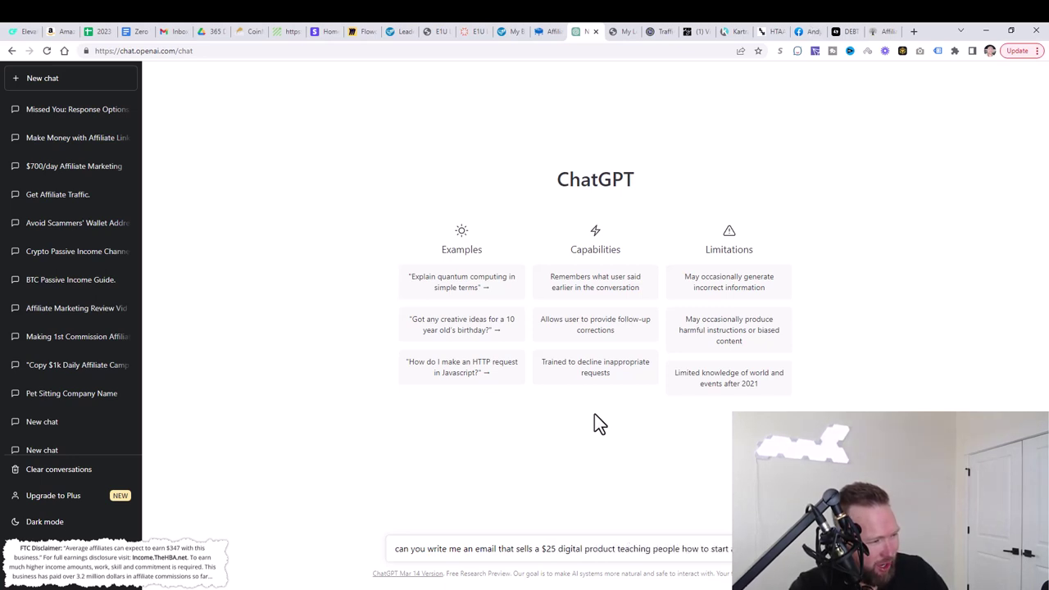
pyautogui.write('business')
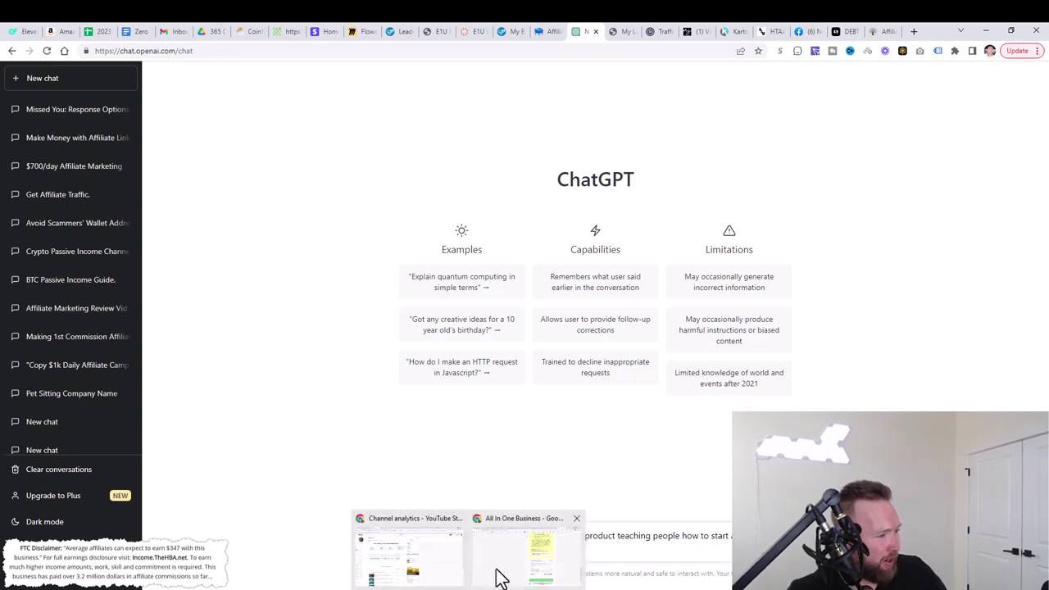
# Open the All in One Digital sales page tab and highlight its headline and subheadline.
pyautogui.click(500, 576)
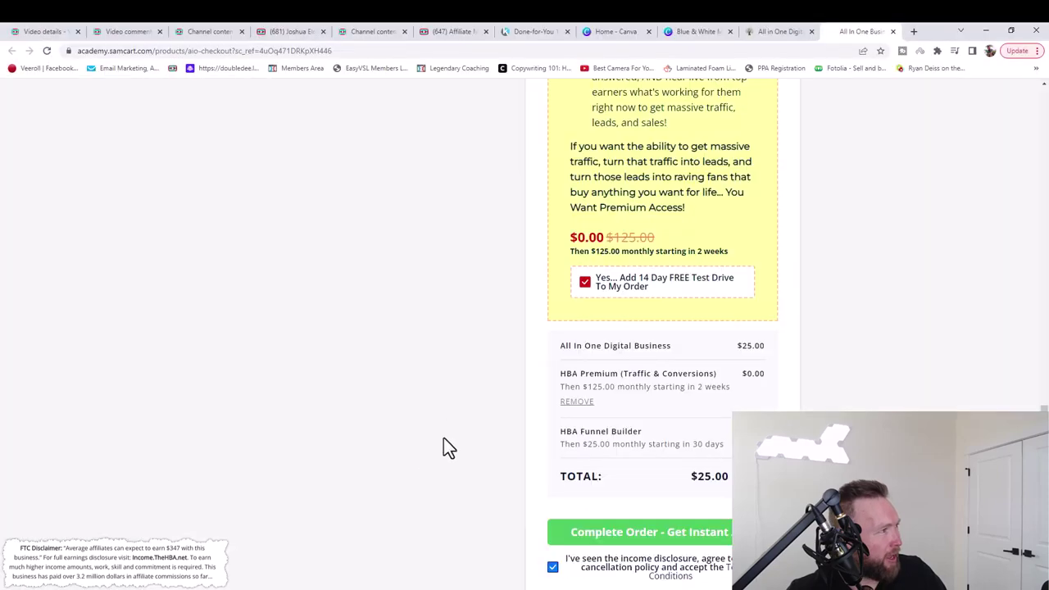
pyautogui.click(764, 32)
pyautogui.scroll(2, 613, 279)
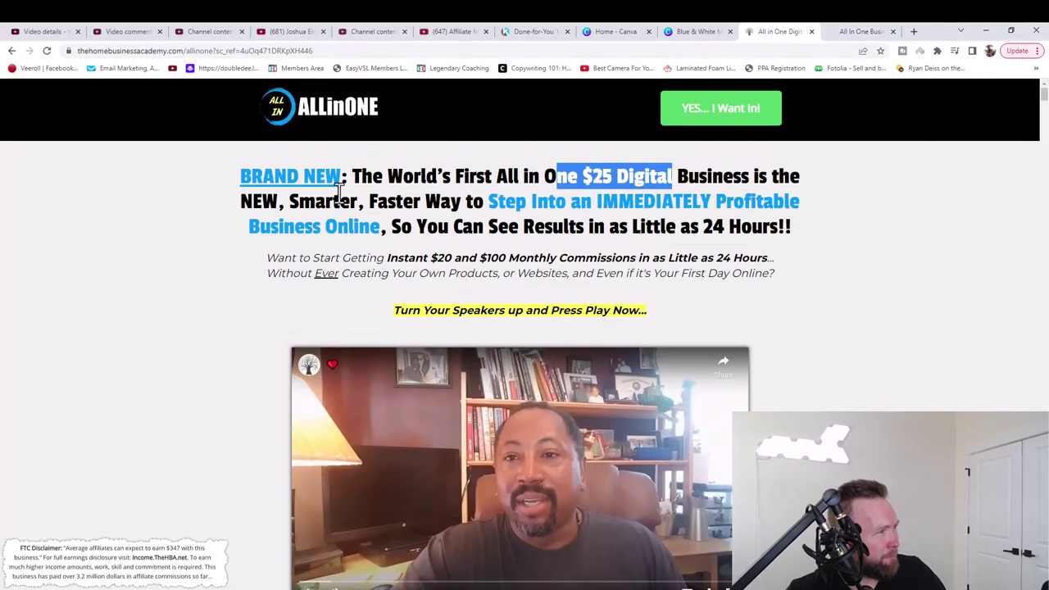
pyautogui.moveTo(303, 175); pyautogui.dragTo(737, 215)
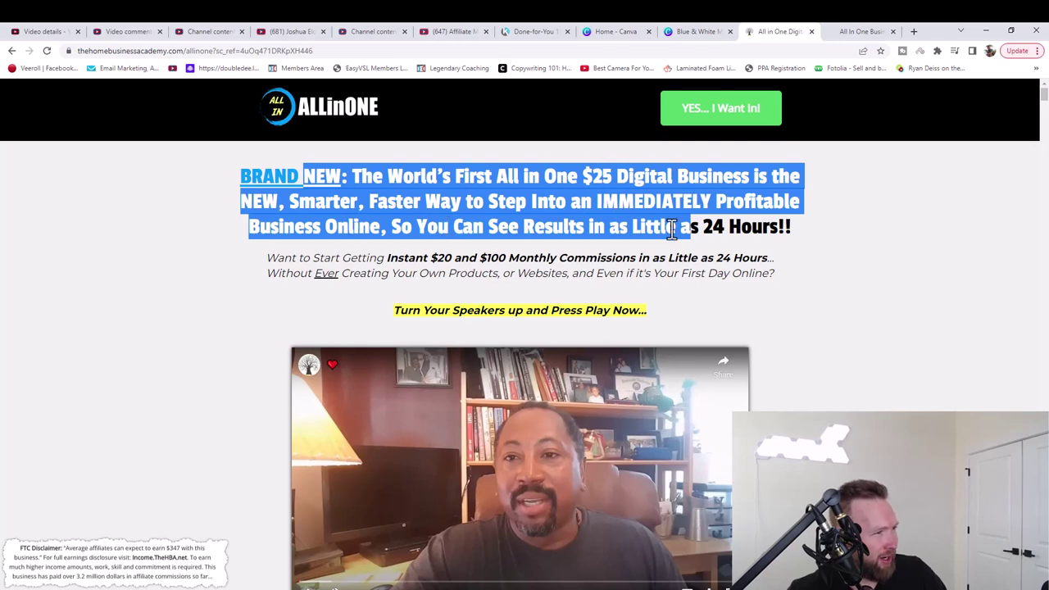
pyautogui.moveTo(264, 259)
pyautogui.mouseDown()
pyautogui.moveTo(678, 274)
pyautogui.moveTo(660, 274)
pyautogui.mouseUp()
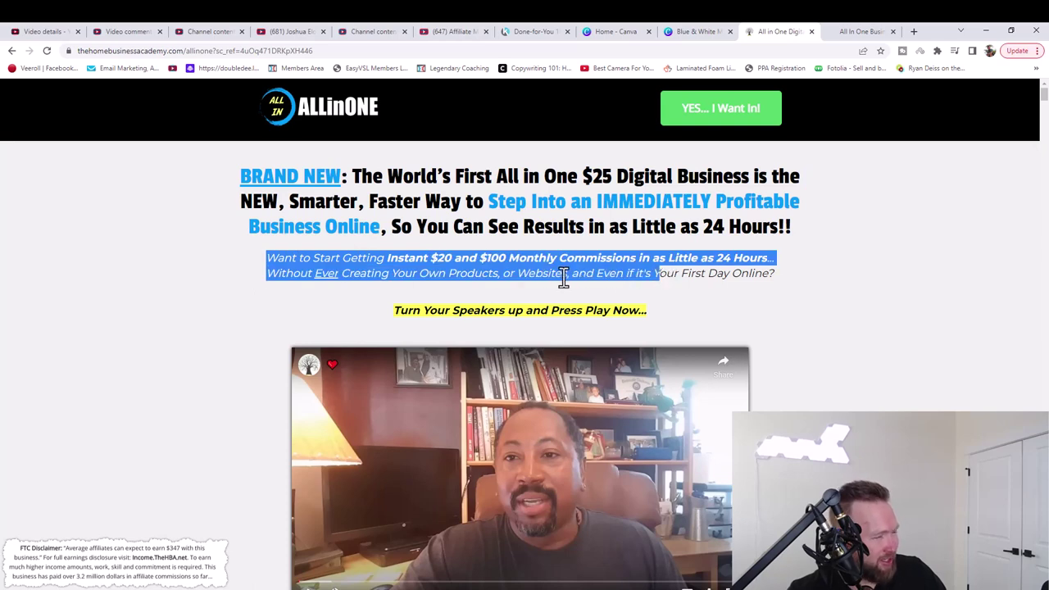
pyautogui.click(693, 274)
# Scroll through the sales page, then select the full two-line $20-and-$100 commissions subheadline.
pyautogui.scroll(-10, 585, 253)
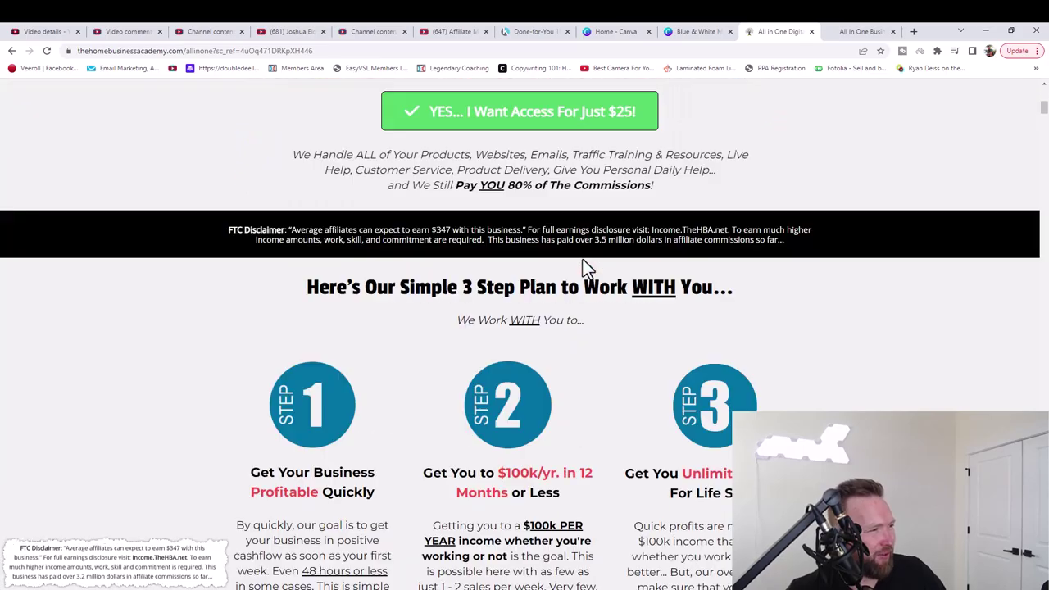
pyautogui.scroll(-5, 585, 265)
pyautogui.scroll(-10, 581, 267)
pyautogui.scroll(-5, 578, 278)
pyautogui.scroll(-6, 578, 279)
pyautogui.scroll(2, 578, 283)
pyautogui.scroll(5, 578, 278)
pyautogui.scroll(5, 577, 278)
pyautogui.scroll(5, 578, 278)
pyautogui.scroll(5, 577, 278)
pyautogui.scroll(2, 578, 276)
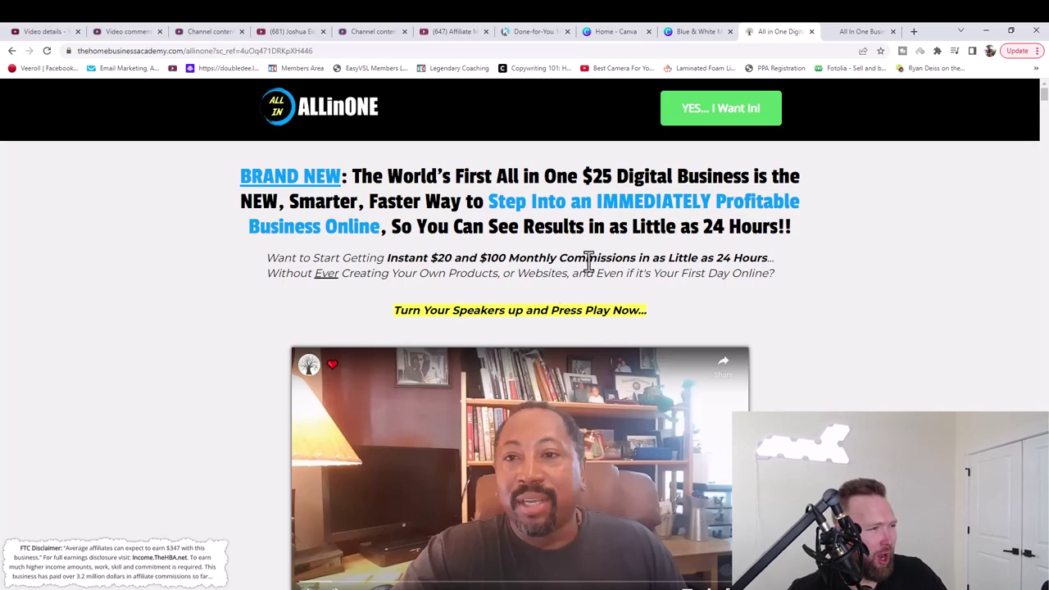
pyautogui.scroll(-4, 588, 260)
pyautogui.scroll(-3, 587, 261)
pyautogui.scroll(-4, 587, 260)
pyautogui.scroll(-5, 588, 260)
pyautogui.scroll(-5, 588, 261)
pyautogui.scroll(-5, 587, 260)
pyautogui.scroll(-5, 587, 261)
pyautogui.scroll(-4, 587, 261)
pyautogui.scroll(-4, 588, 260)
pyautogui.scroll(-5, 588, 261)
pyautogui.scroll(-3, 587, 260)
pyautogui.scroll(-4, 587, 260)
pyautogui.scroll(-3, 588, 260)
pyautogui.scroll(-3, 588, 261)
pyautogui.scroll(5, 584, 263)
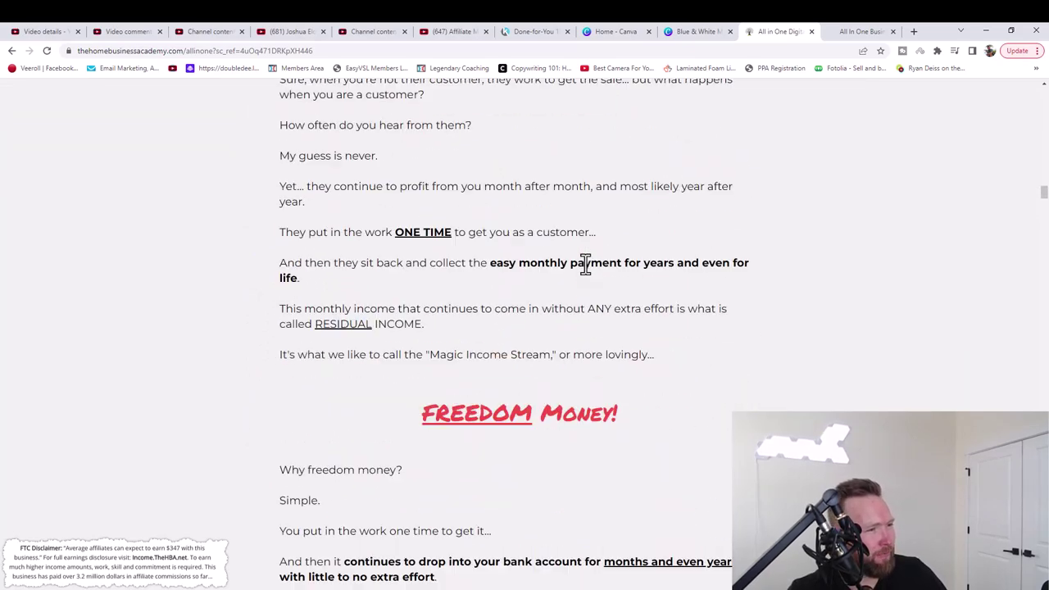
pyautogui.scroll(5, 585, 263)
pyautogui.scroll(5, 585, 264)
pyautogui.scroll(5, 585, 264)
pyautogui.scroll(5, 585, 263)
pyautogui.scroll(5, 585, 264)
pyautogui.scroll(5, 585, 263)
pyautogui.scroll(4, 583, 264)
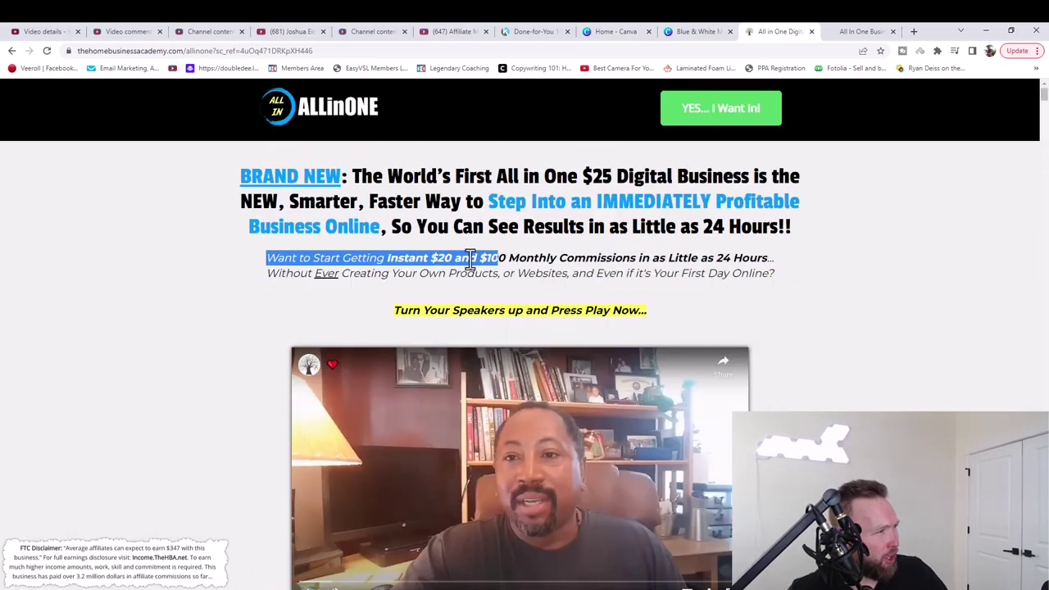
pyautogui.tripleClick(770, 277)
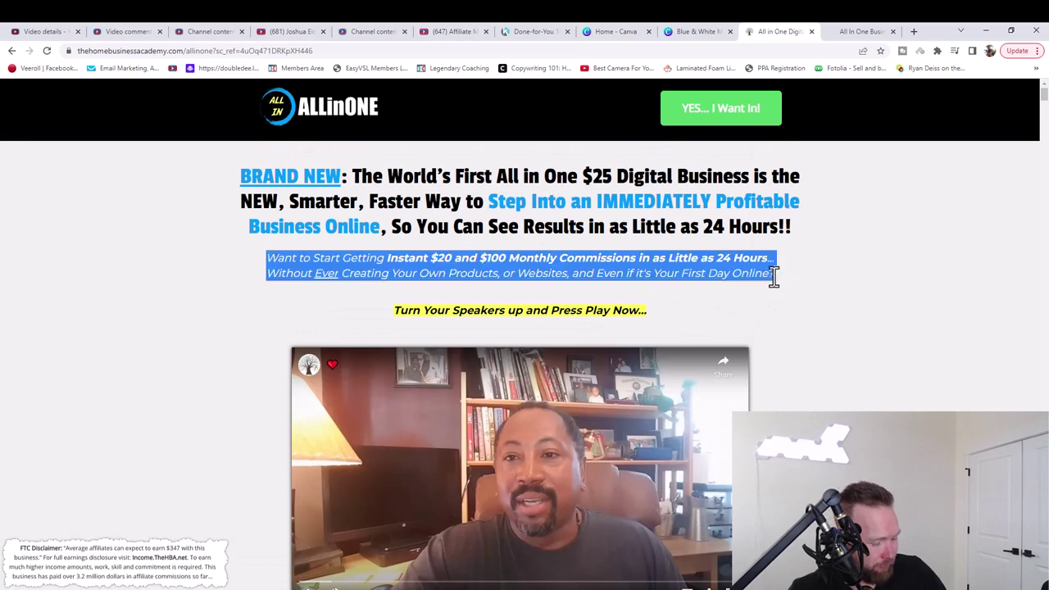
# Replace the ChatGPT draft with the pasted subheadline, prefaced by an email request ending 'learn more about getting'.
pyautogui.click(986, 31)
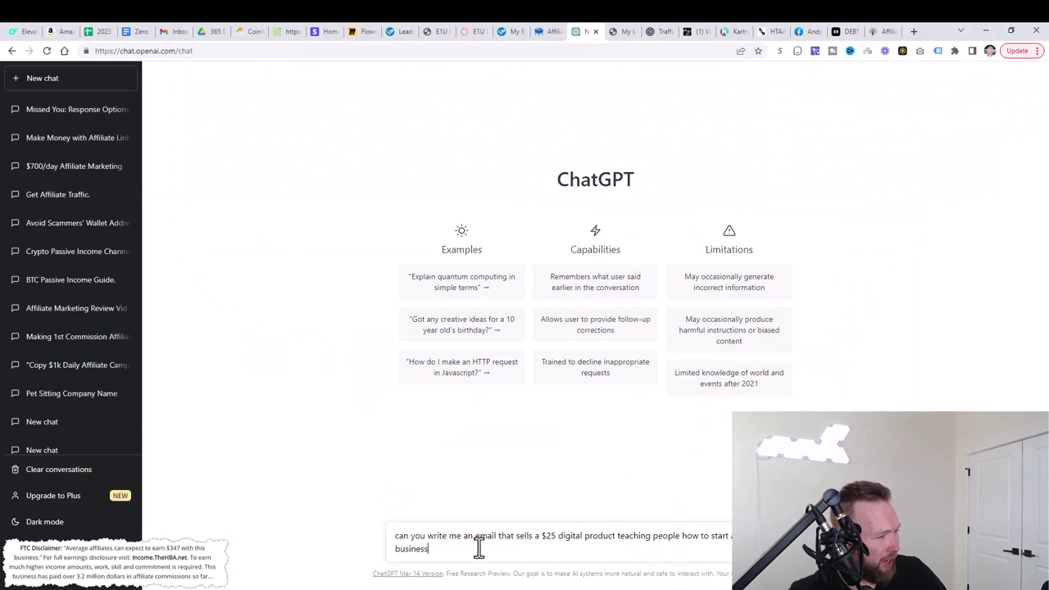
pyautogui.moveTo(467, 548); pyautogui.dragTo(388, 529)
pyautogui.hotkey('ctrl', 'v')
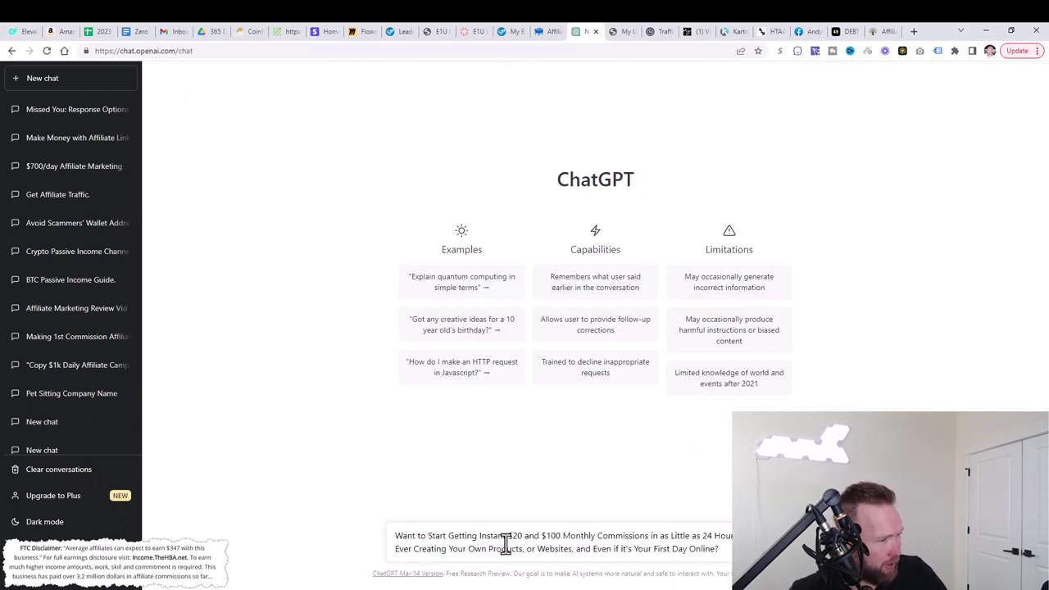
pyautogui.click(395, 535)
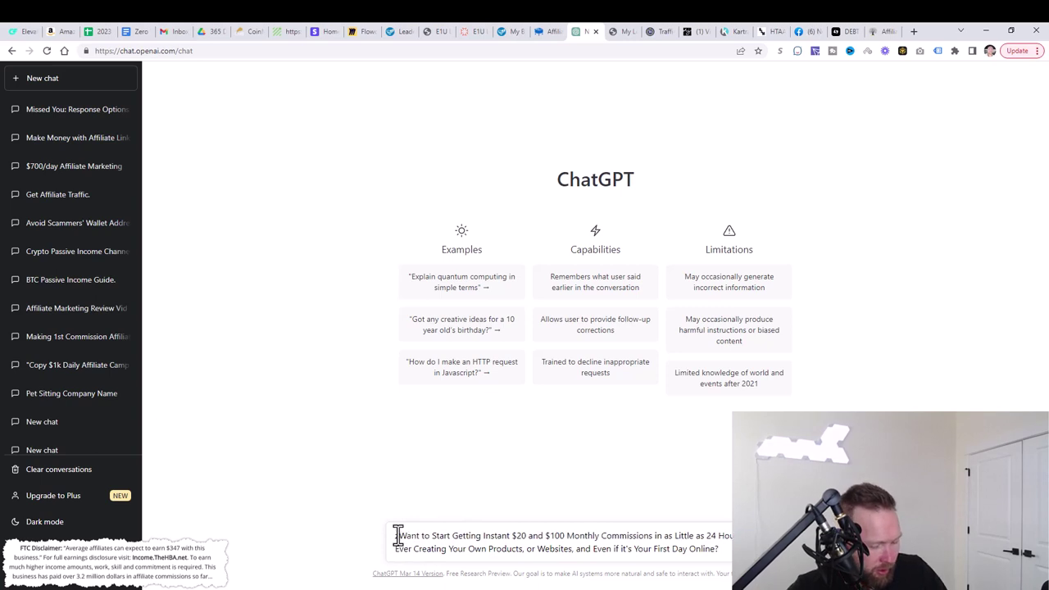
pyautogui.write('Can you write me an email')
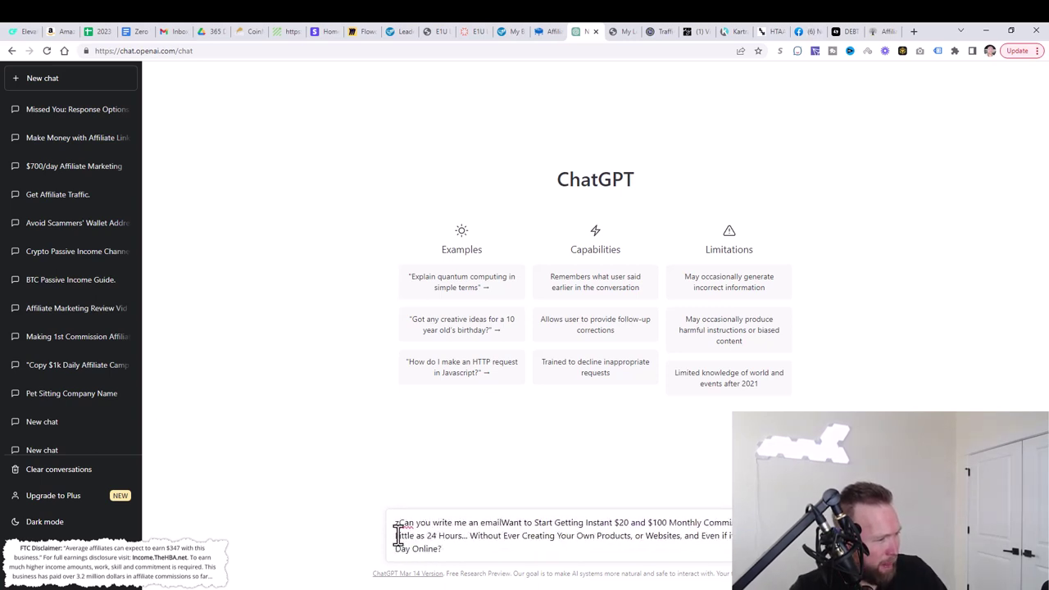
pyautogui.write(' that ')
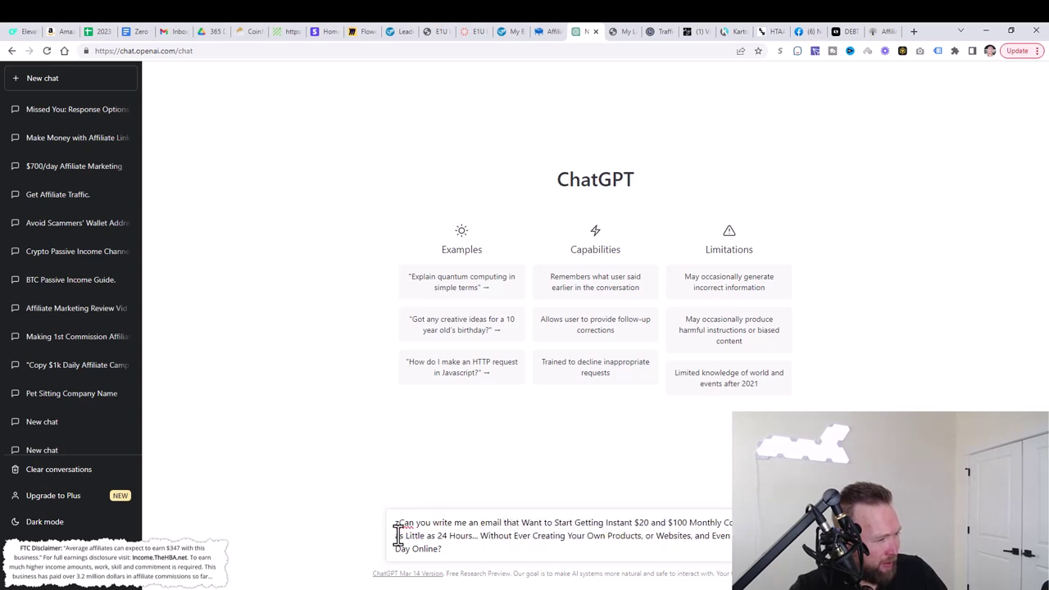
pyautogui.write('gets people to lic')
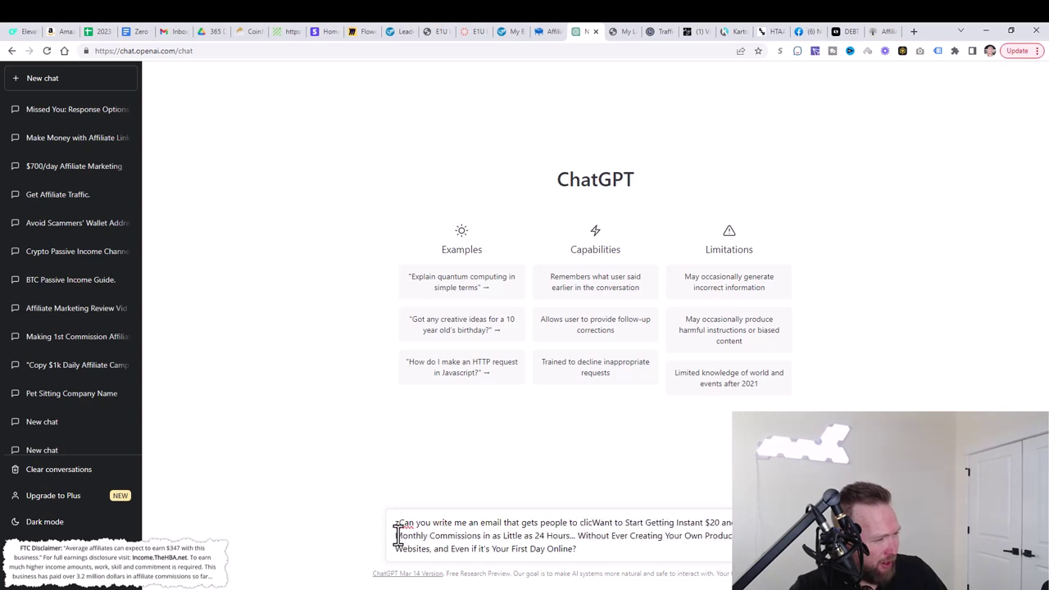
pyautogui.write('k')
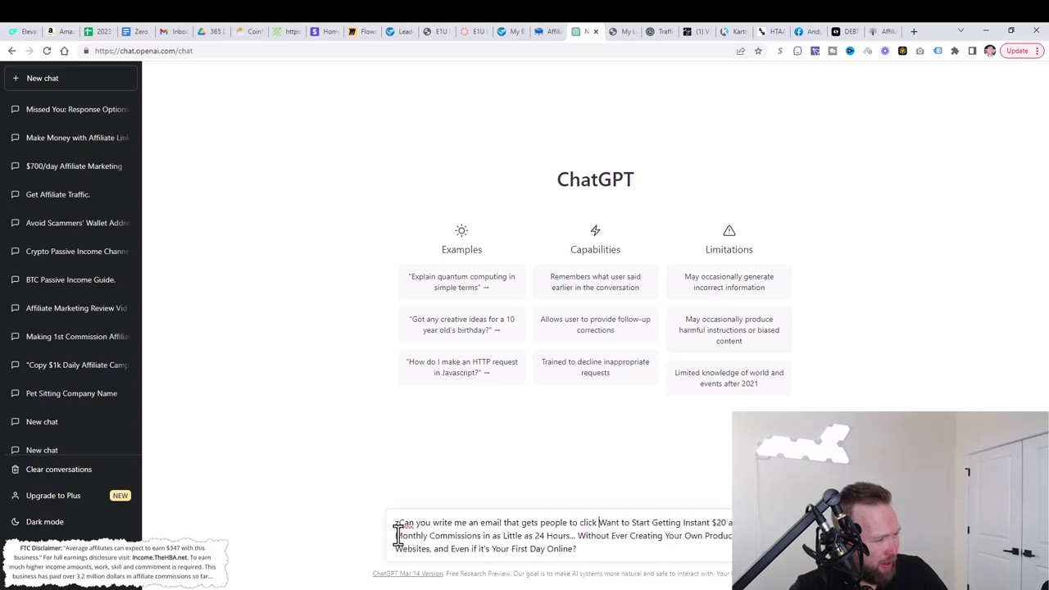
pyautogui.write(' a link to learn more about')
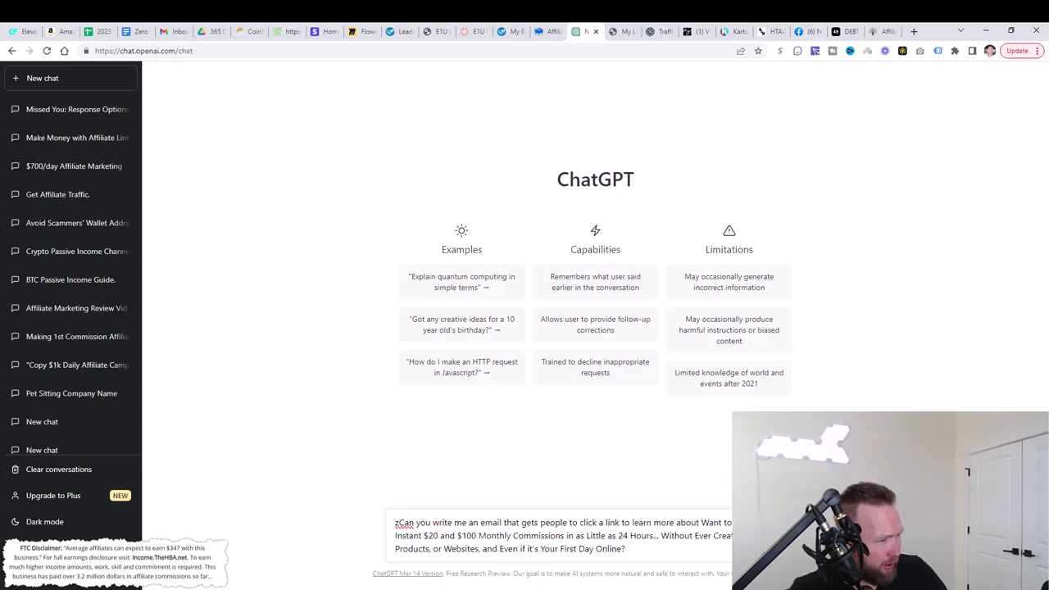
pyautogui.moveTo(725, 530); pyautogui.dragTo(701, 523)
pyautogui.write('getting')
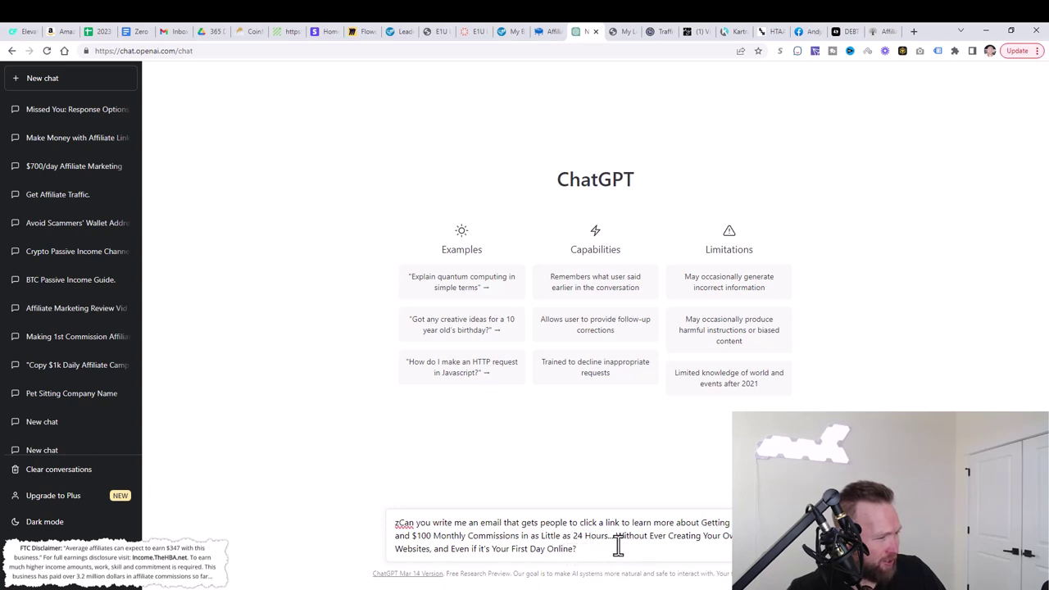
# Send the email prompt to ChatGPT, glance at the SamCart links, and return to the reply.
pyautogui.press('Return')
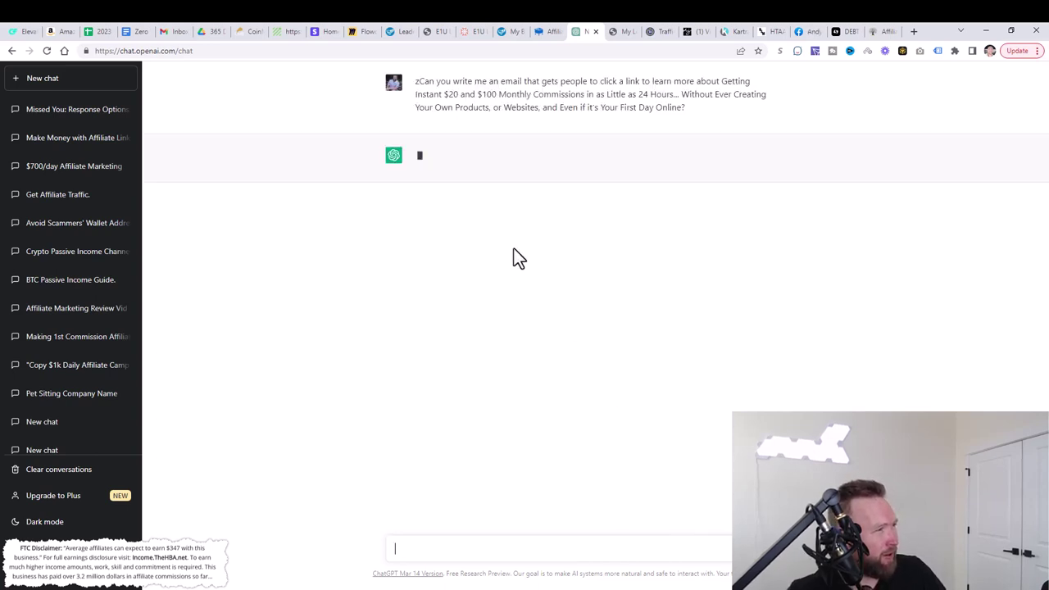
pyautogui.moveTo(420, 82); pyautogui.dragTo(404, 80)
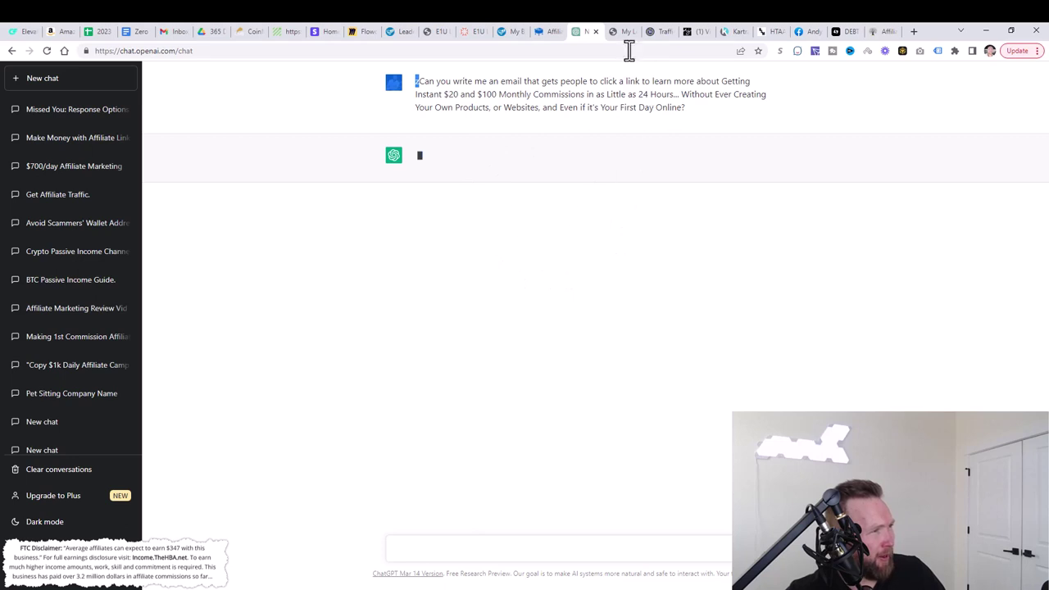
pyautogui.click(546, 33)
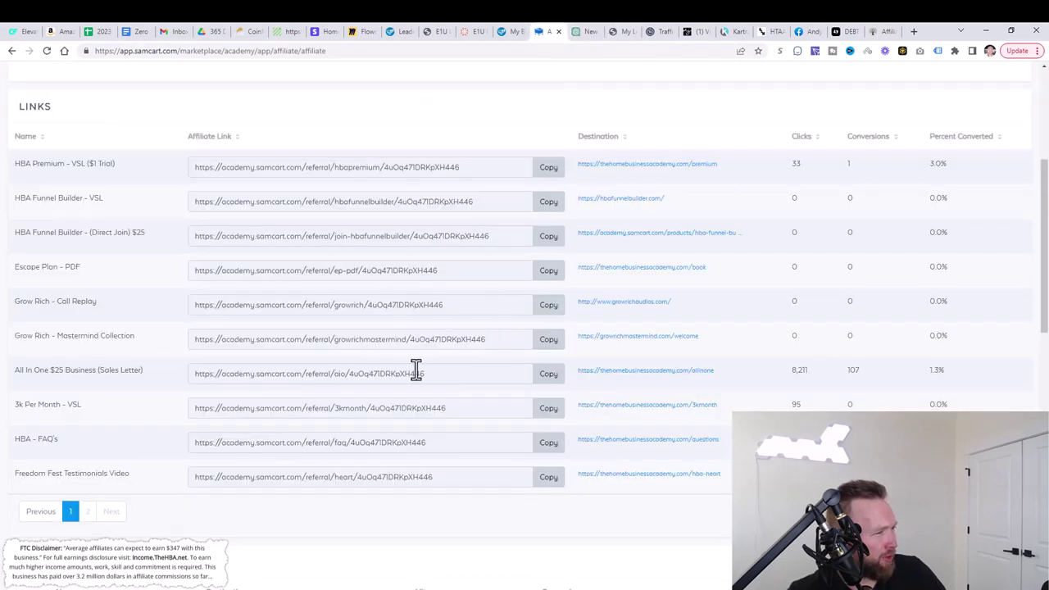
pyautogui.click(586, 31)
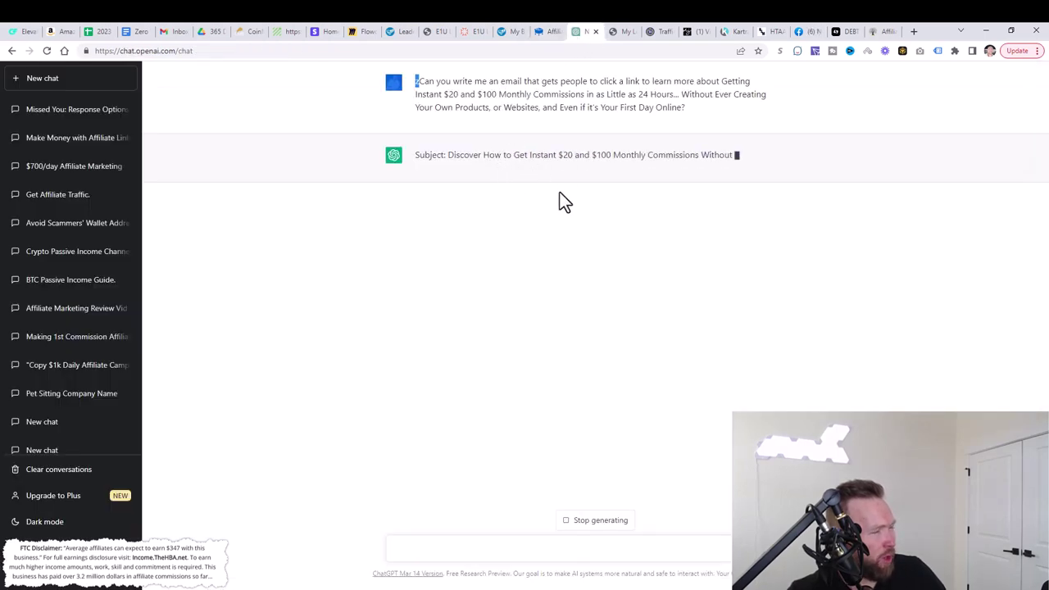
pyautogui.click(621, 33)
pyautogui.scroll(5, 548, 204)
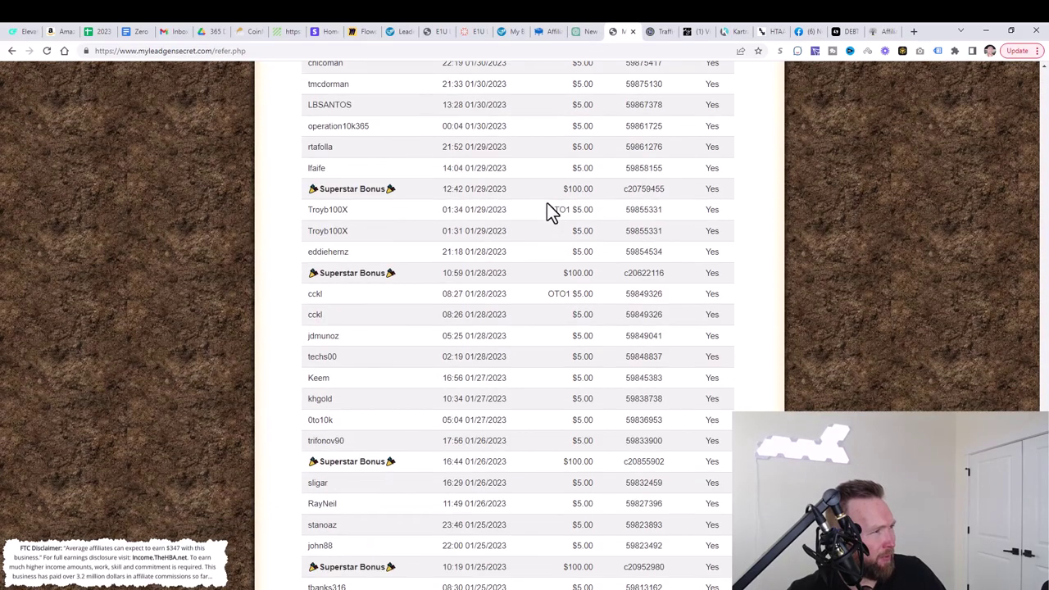
pyautogui.scroll(5, 547, 204)
pyautogui.scroll(5, 547, 204)
pyautogui.scroll(5, 547, 204)
pyautogui.scroll(5, 547, 209)
pyautogui.scroll(5, 547, 209)
pyautogui.scroll(10, 547, 209)
pyautogui.scroll(-5, 547, 209)
pyautogui.scroll(-5, 920, 246)
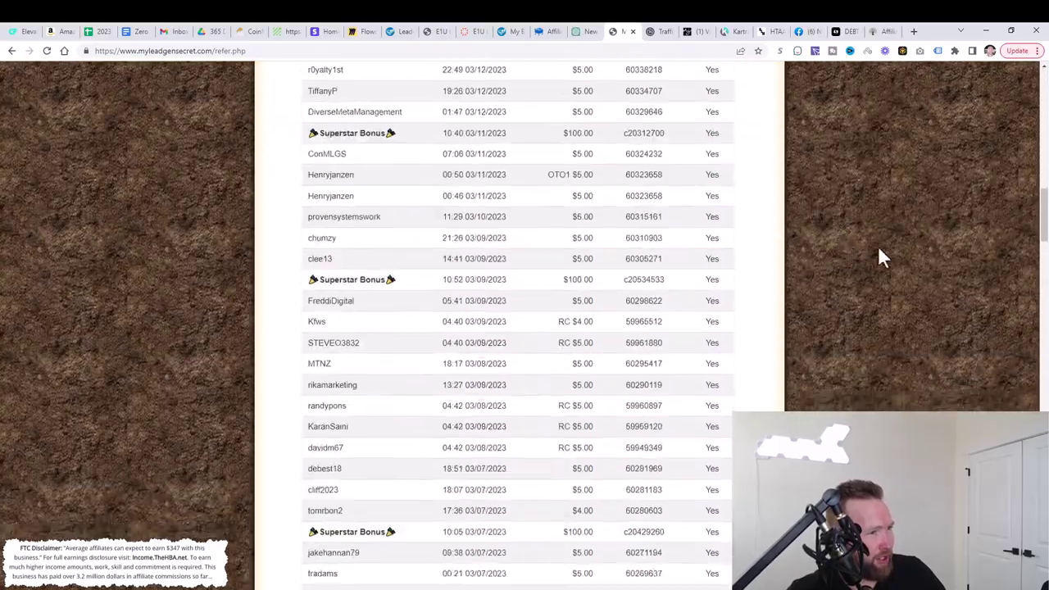
pyautogui.scroll(-5, 1024, 262)
pyautogui.scroll(-5, 1025, 262)
pyautogui.scroll(-5, 1025, 262)
pyautogui.scroll(-5, 519, 327)
pyautogui.scroll(-5, 519, 328)
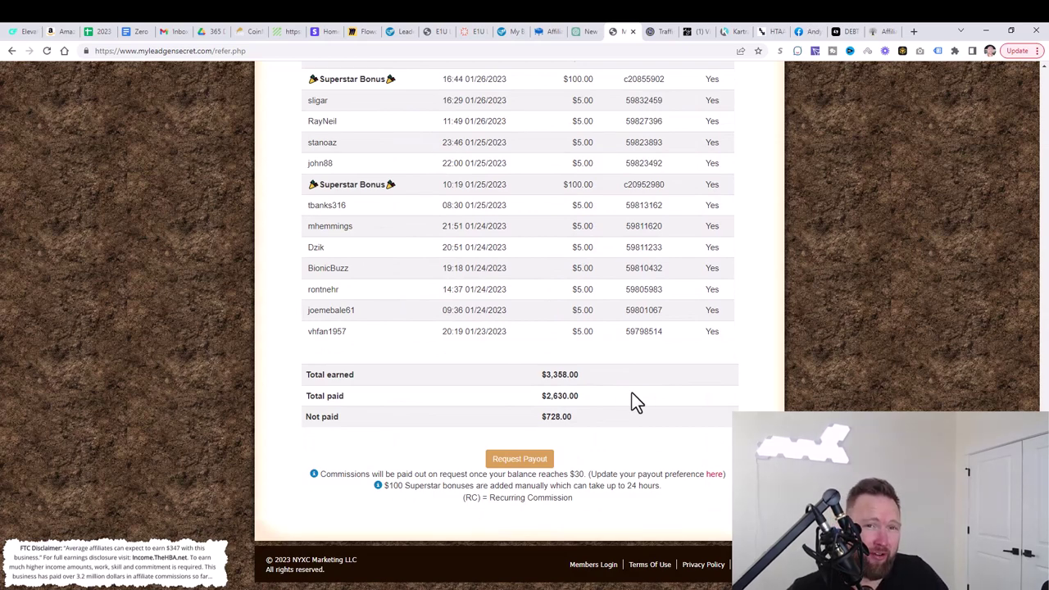
pyautogui.moveTo(587, 373); pyautogui.dragTo(530, 378)
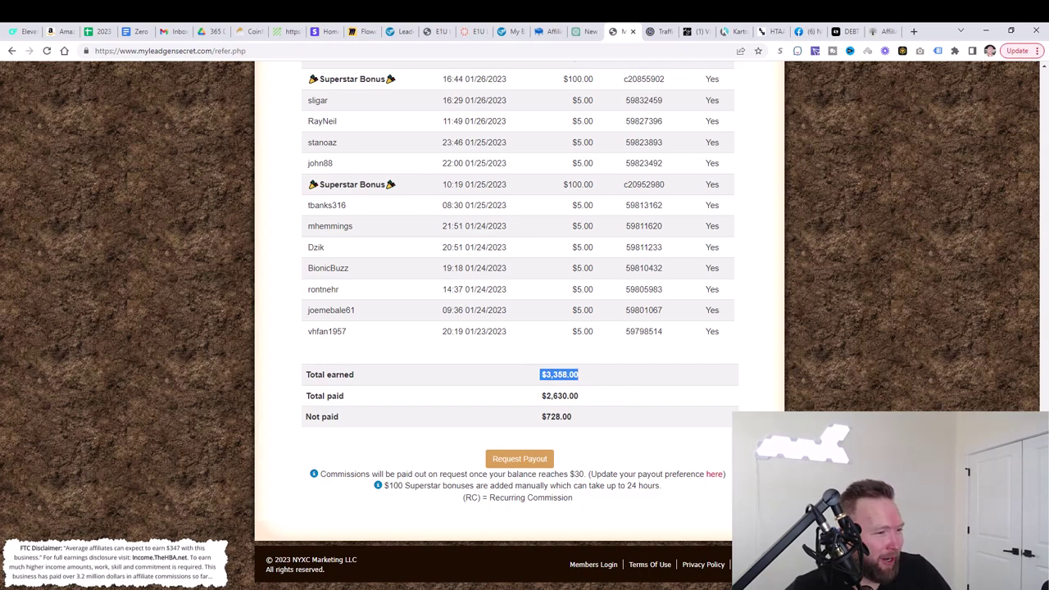
pyautogui.moveTo(1043, 557)
pyautogui.mouseDown()
pyautogui.moveTo(1008, 127)
pyautogui.moveTo(988, 90)
pyautogui.mouseUp()
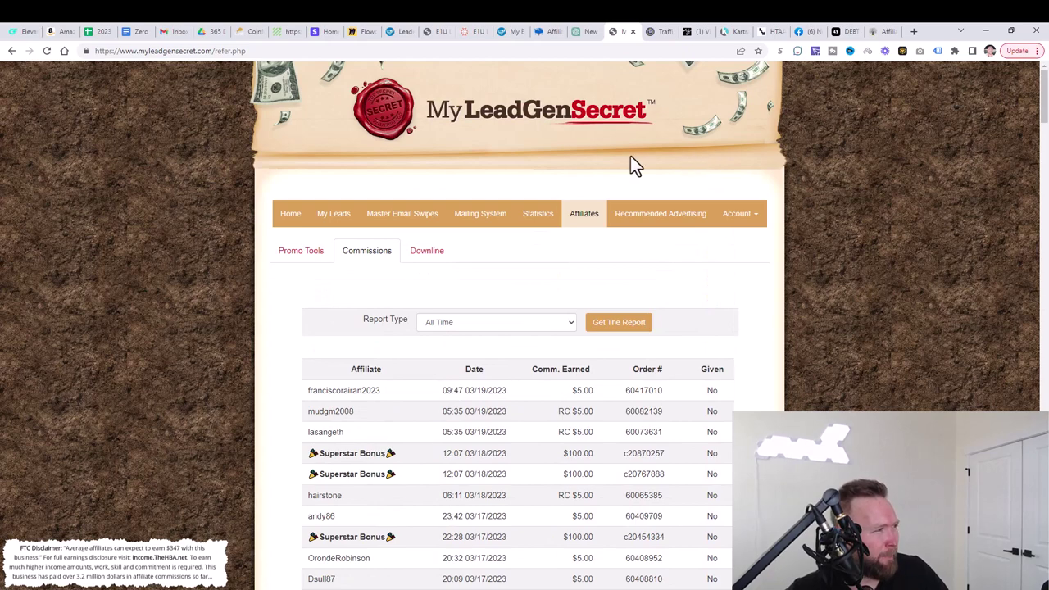
# Go from the MyLeadGenSecret sales page to its members login, dismissing the signup popup.
pyautogui.click(303, 214)
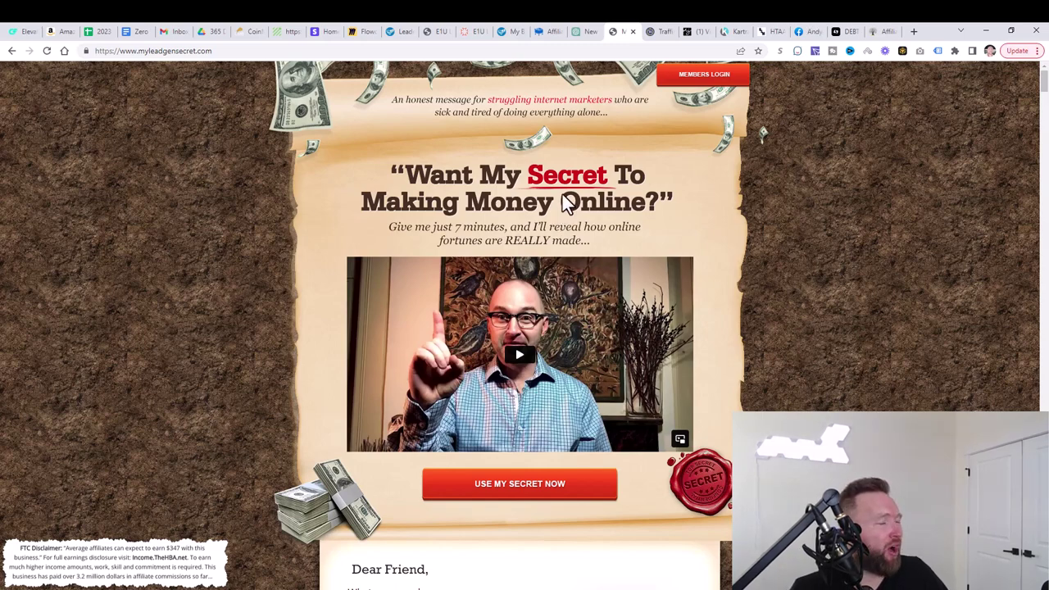
pyautogui.click(553, 31)
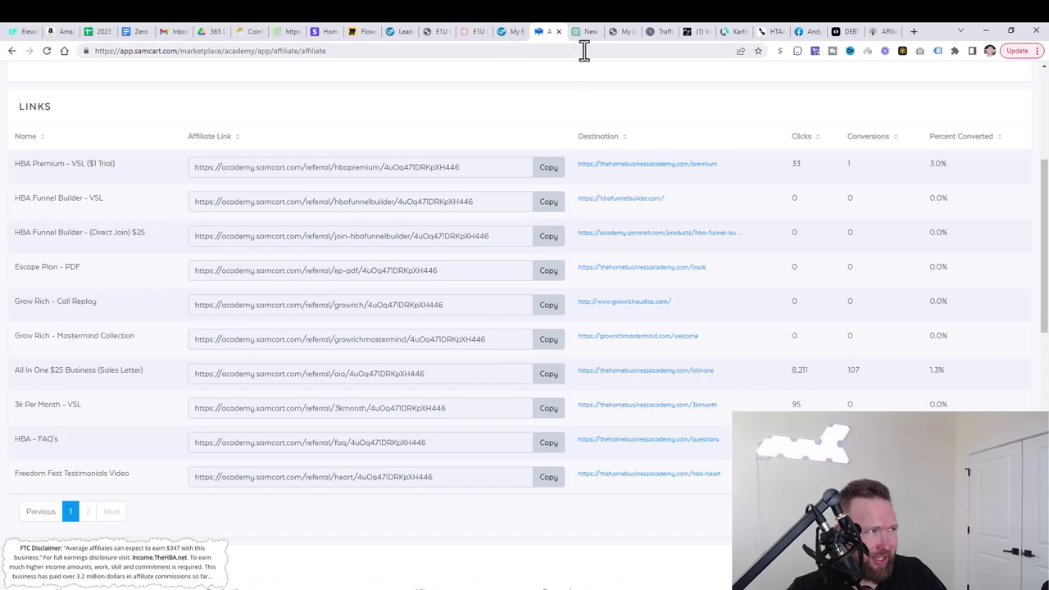
pyautogui.click(616, 33)
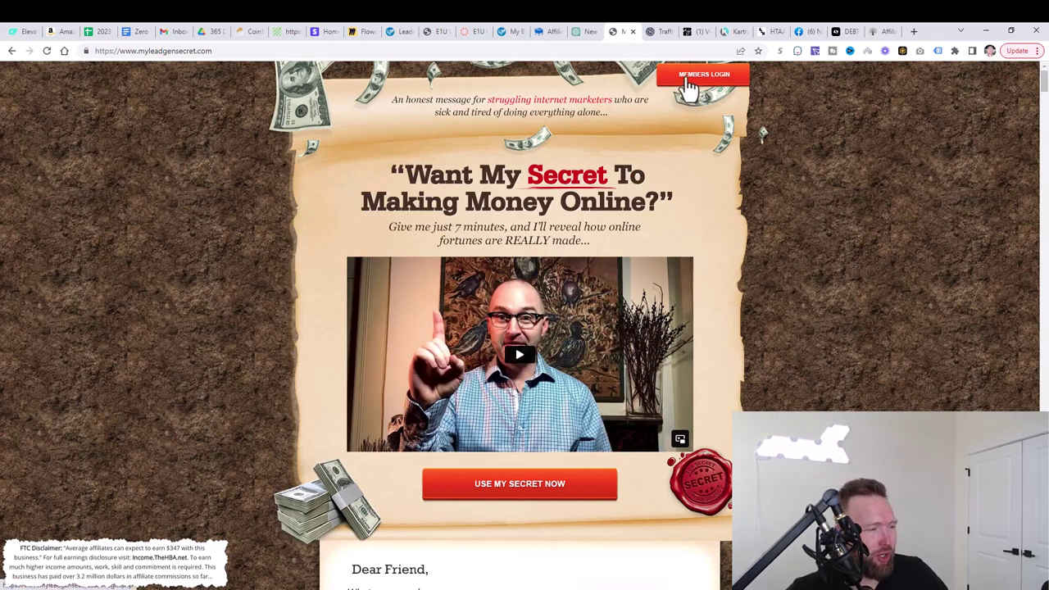
pyautogui.click(521, 494)
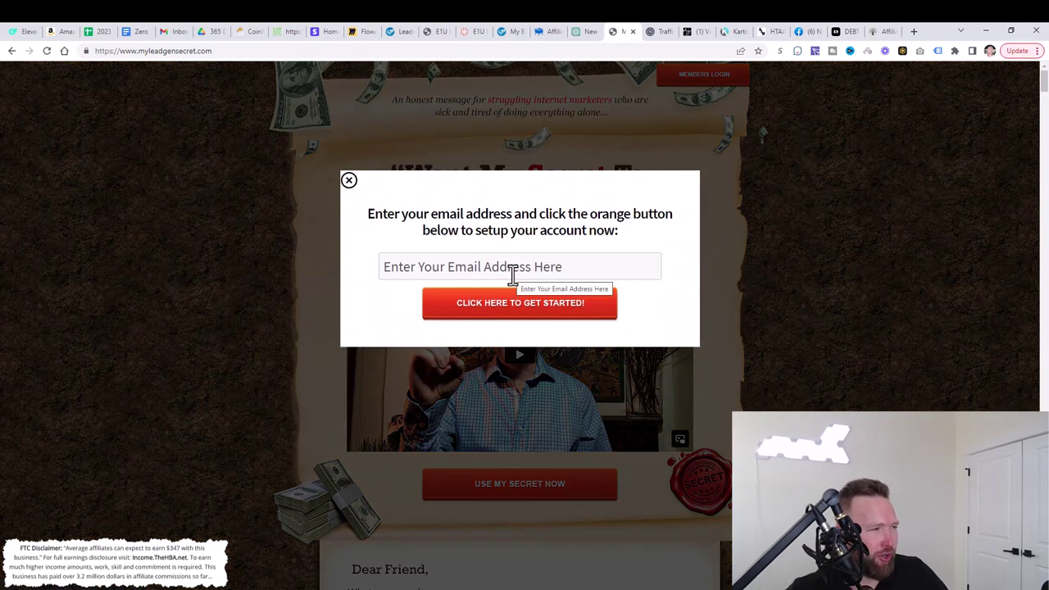
pyautogui.click(349, 181)
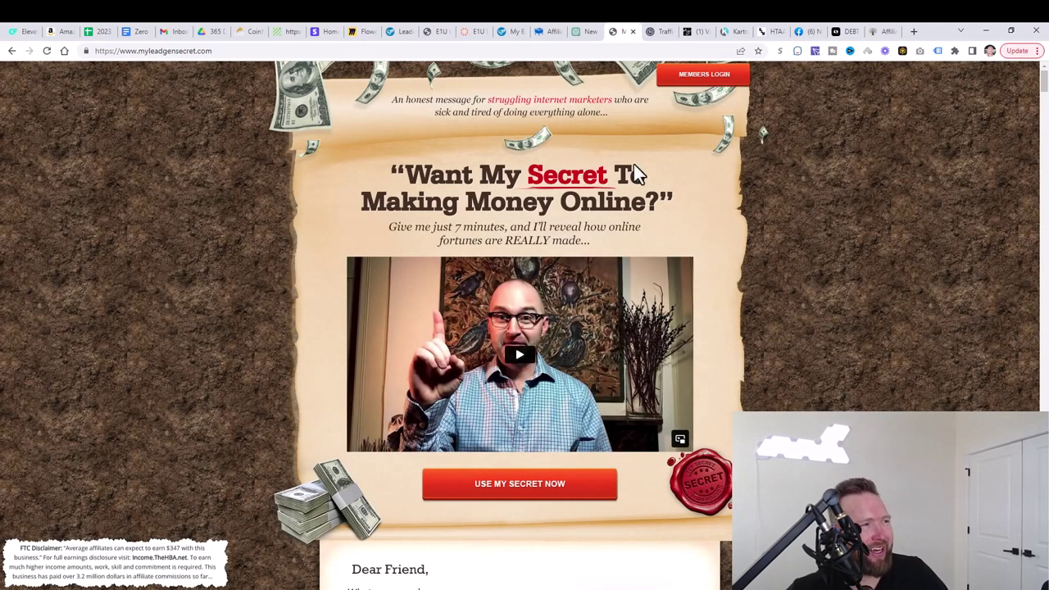
pyautogui.click(709, 82)
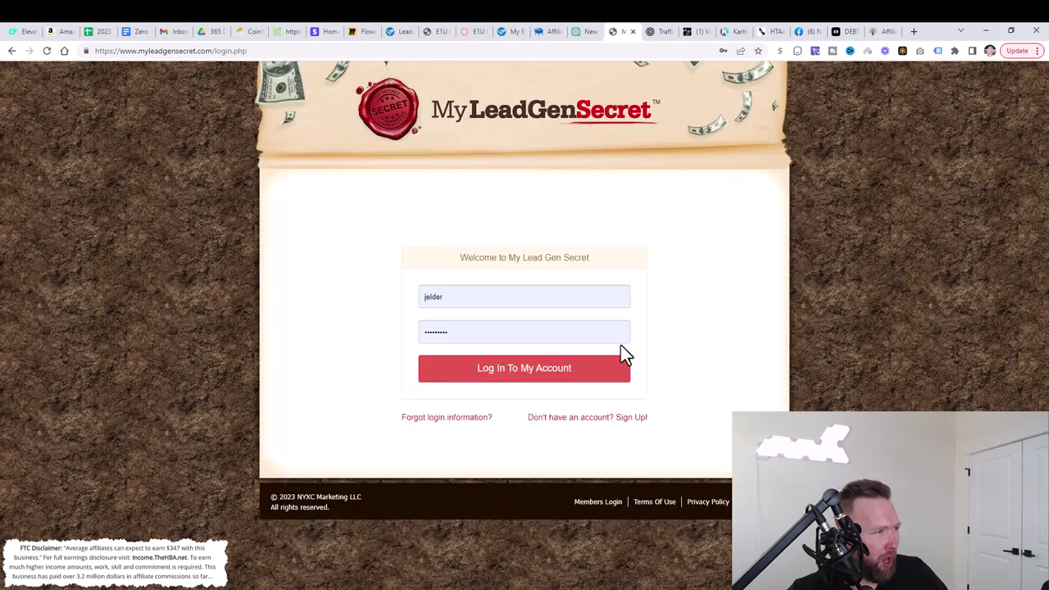
# Log in to MyLeadGenSecret and start a new message in the Mailing System.
pyautogui.click(557, 377)
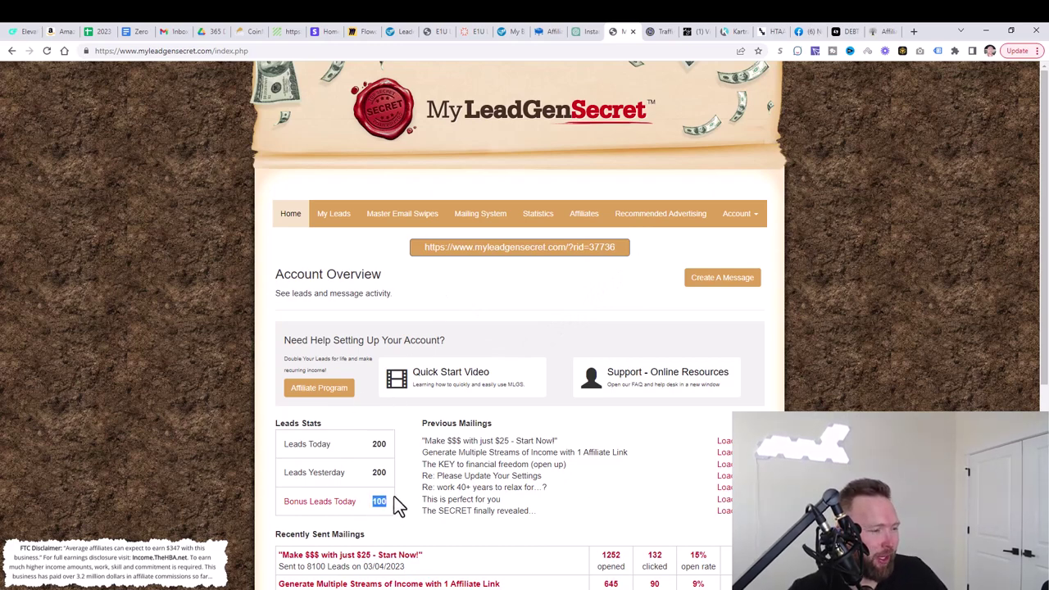
pyautogui.click(715, 278)
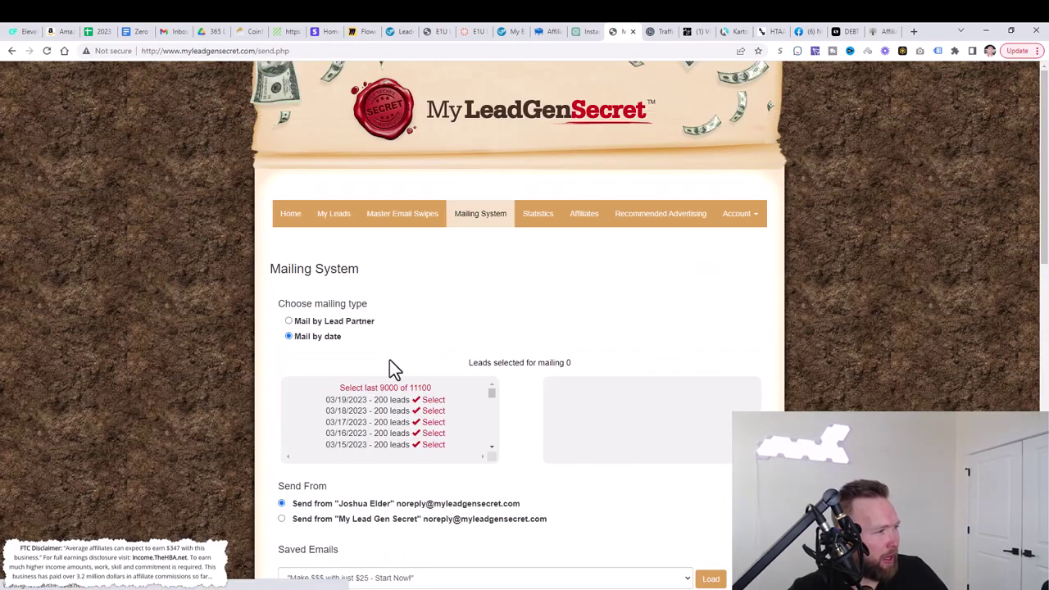
# Queue the last 9000 of 11100 leads for mailing by date.
pyautogui.click(393, 389)
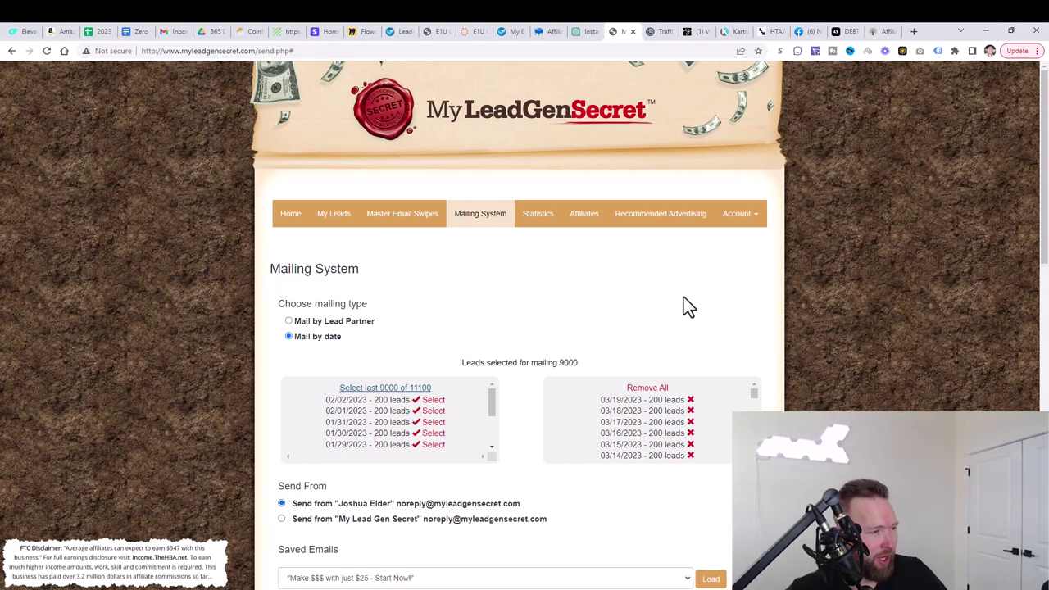
pyautogui.scroll(-1, 626, 264)
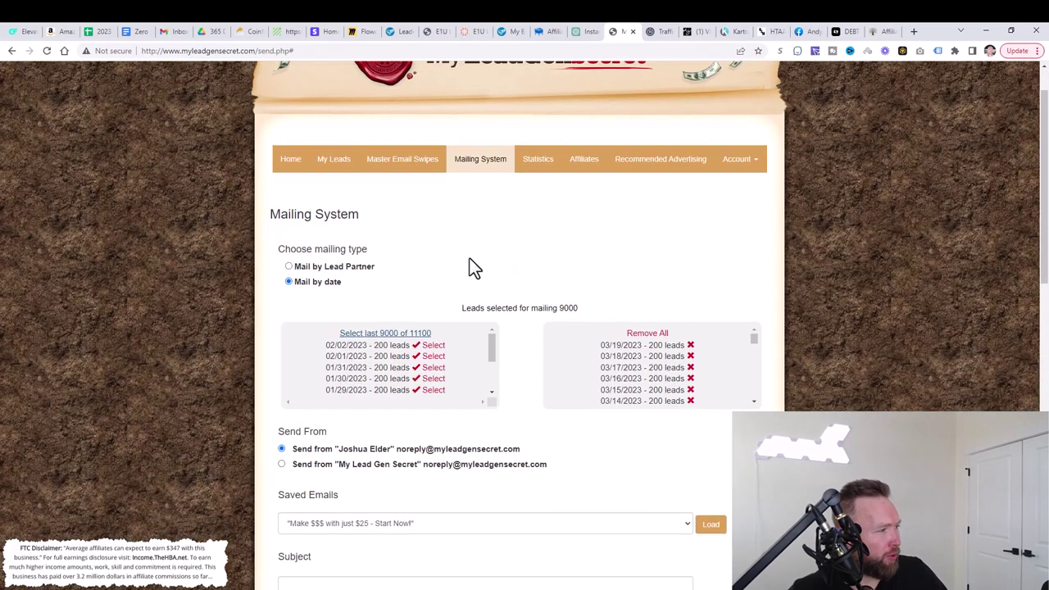
pyautogui.scroll(-2, 492, 250)
# Review ChatGPT's commissions email draft in its conversation.
pyautogui.click(582, 33)
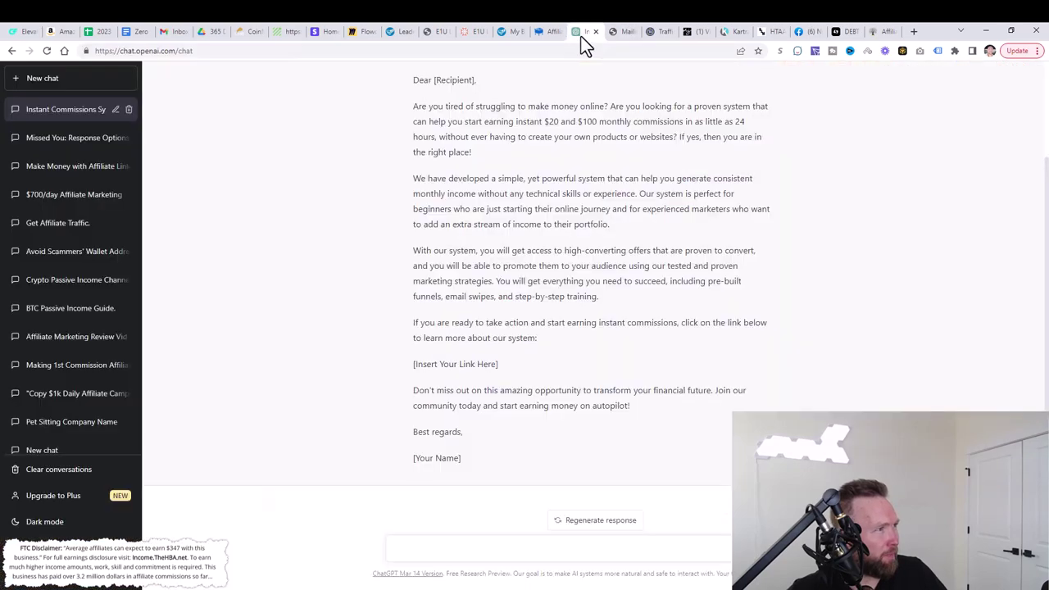
pyautogui.scroll(1, 613, 277)
pyautogui.scroll(1, 612, 278)
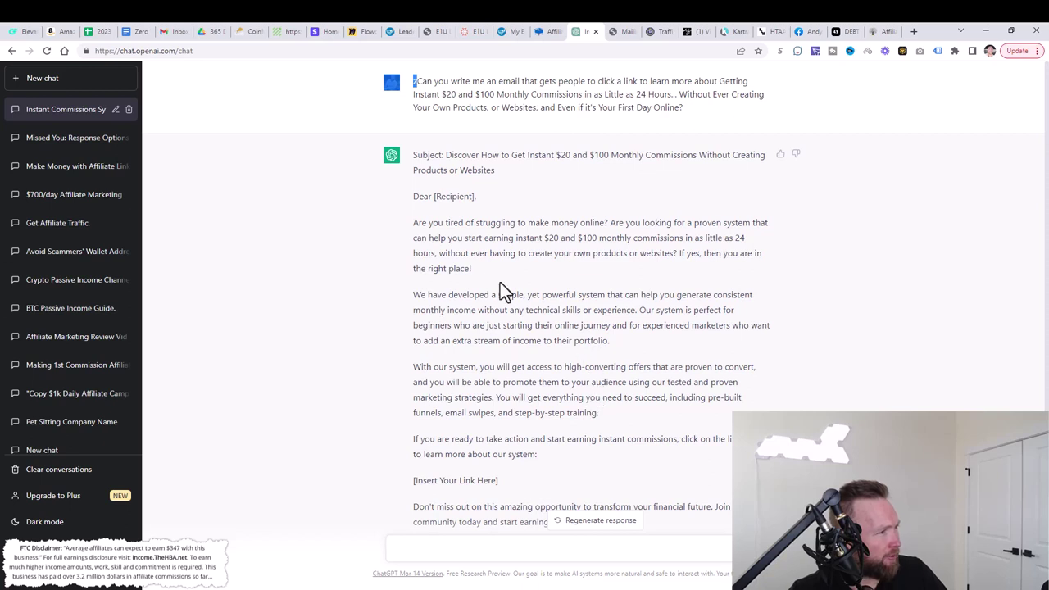
pyautogui.scroll(-2, 557, 448)
pyautogui.scroll(2, 559, 437)
# Ask ChatGPT 'can you make this shorter' and review the shortened email.
pyautogui.click(490, 549)
pyautogui.write('can you make this shorter')
pyautogui.press('Return')
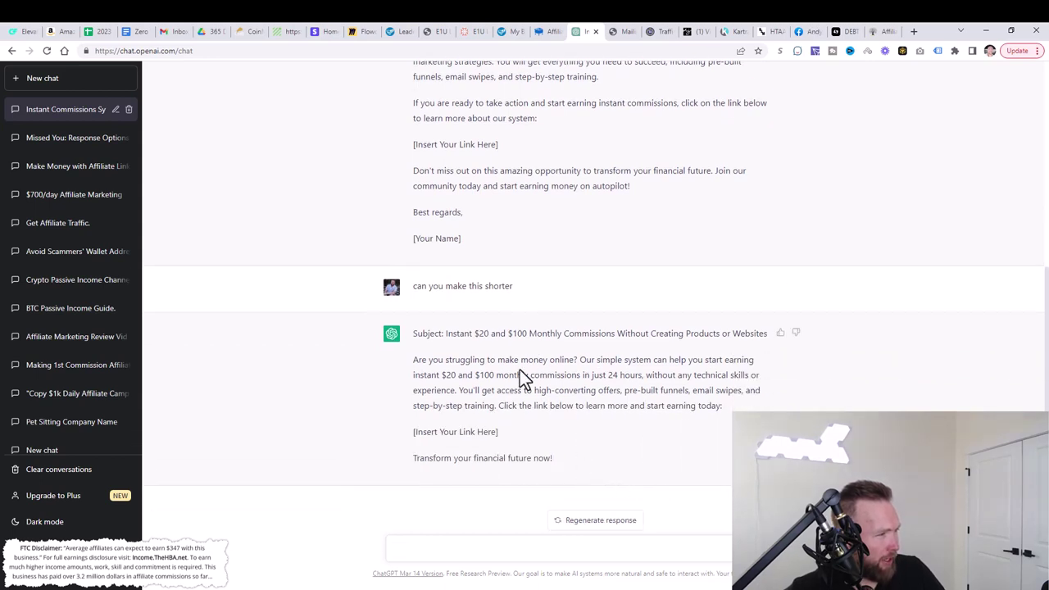
pyautogui.scroll(3, 529, 357)
pyautogui.scroll(-3, 545, 369)
pyautogui.scroll(-2, 548, 369)
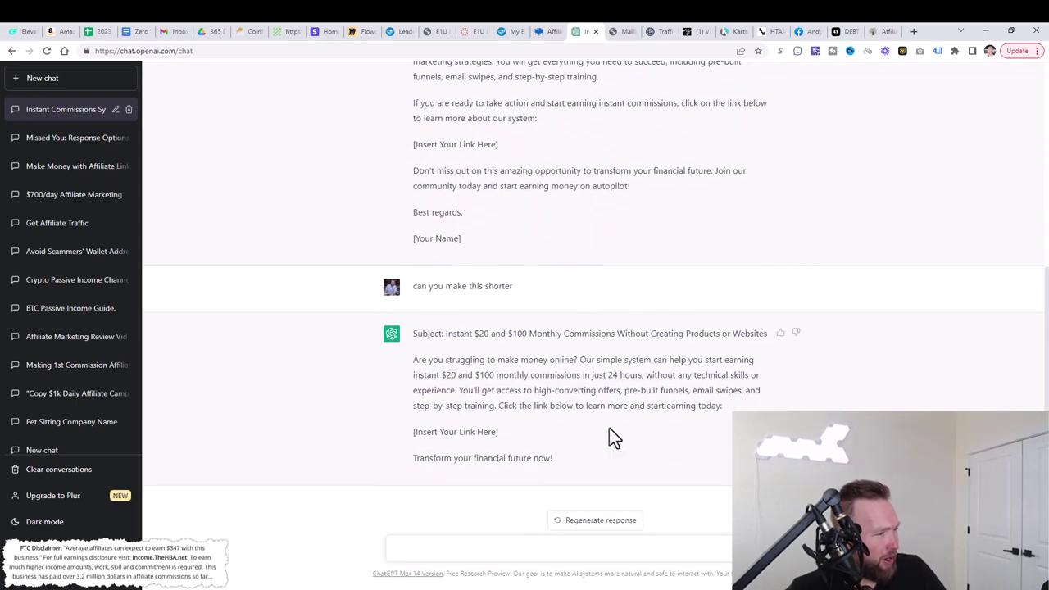
pyautogui.moveTo(582, 462); pyautogui.dragTo(442, 354)
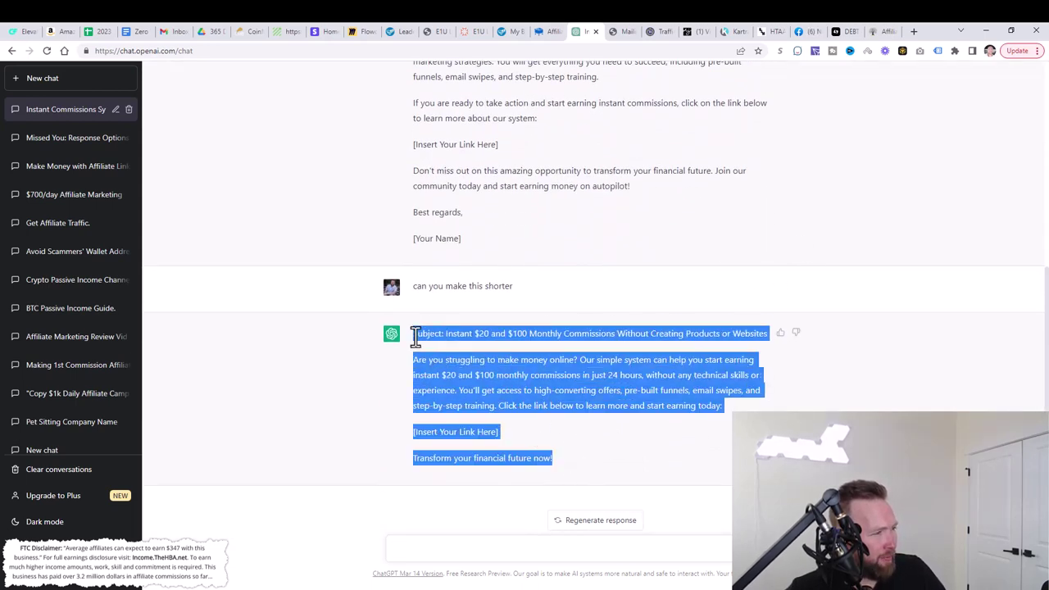
pyautogui.click(443, 354)
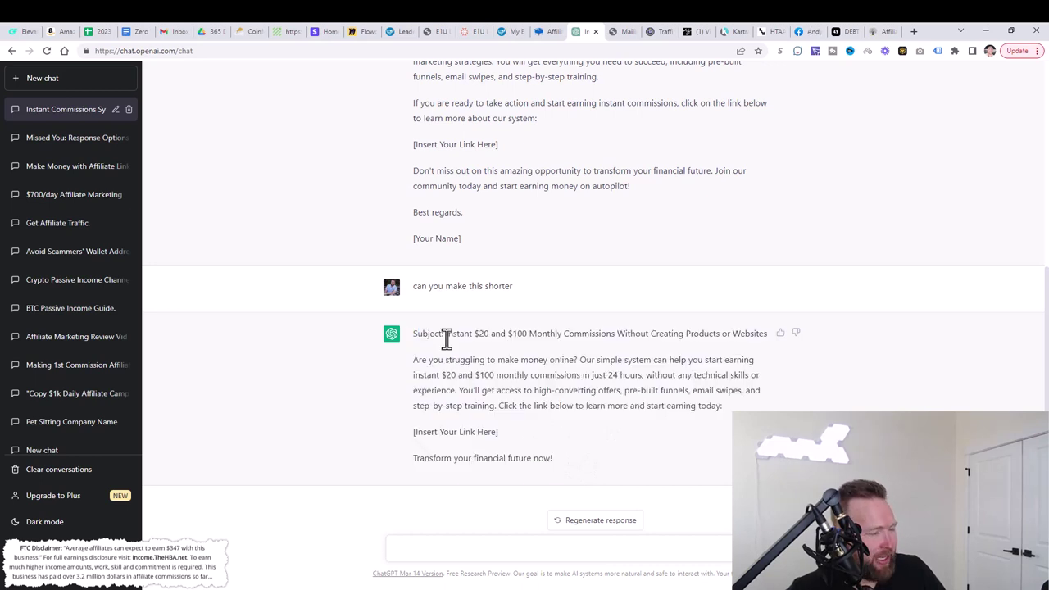
# Paste ChatGPT's headline as the subject, trimmed to 'Instant $20 and $100 Monthly Commissions...'.
pyautogui.moveTo(446, 336); pyautogui.dragTo(766, 338)
pyautogui.hotkey('ctrl', 'c')
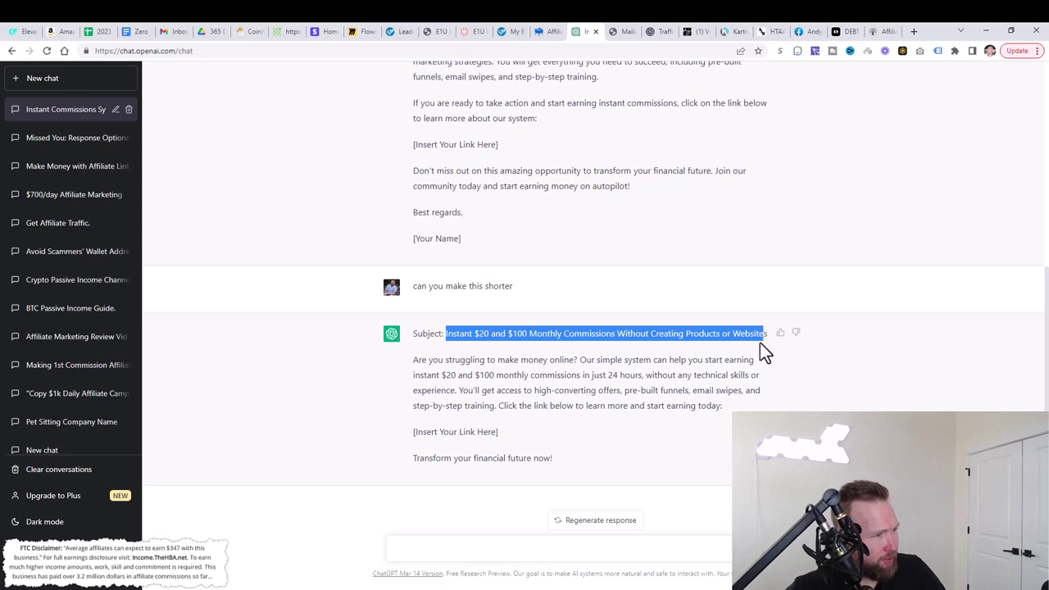
pyautogui.moveTo(767, 336); pyautogui.dragTo(443, 336)
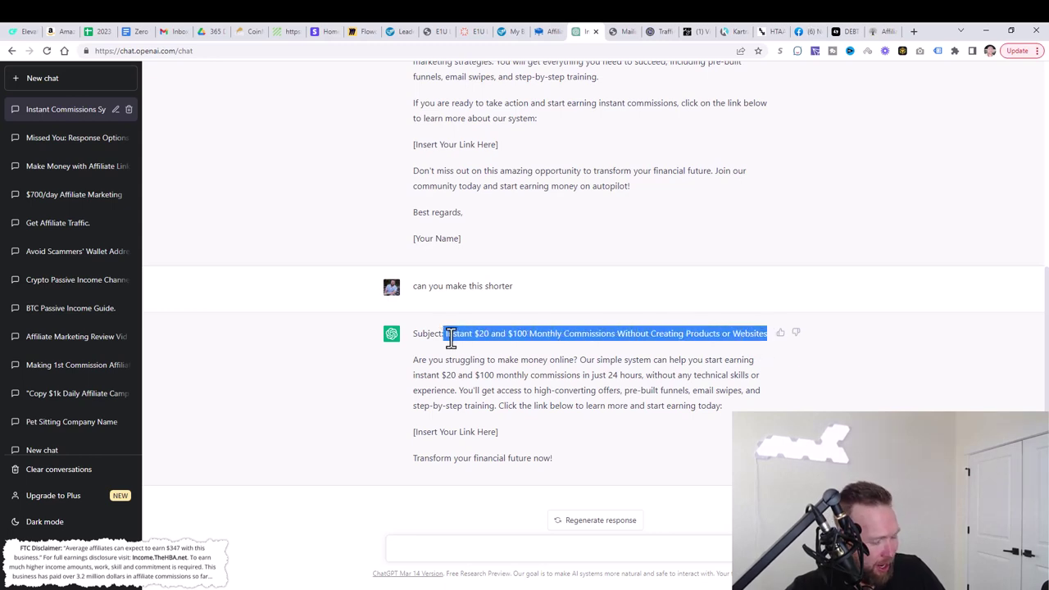
pyautogui.click(620, 33)
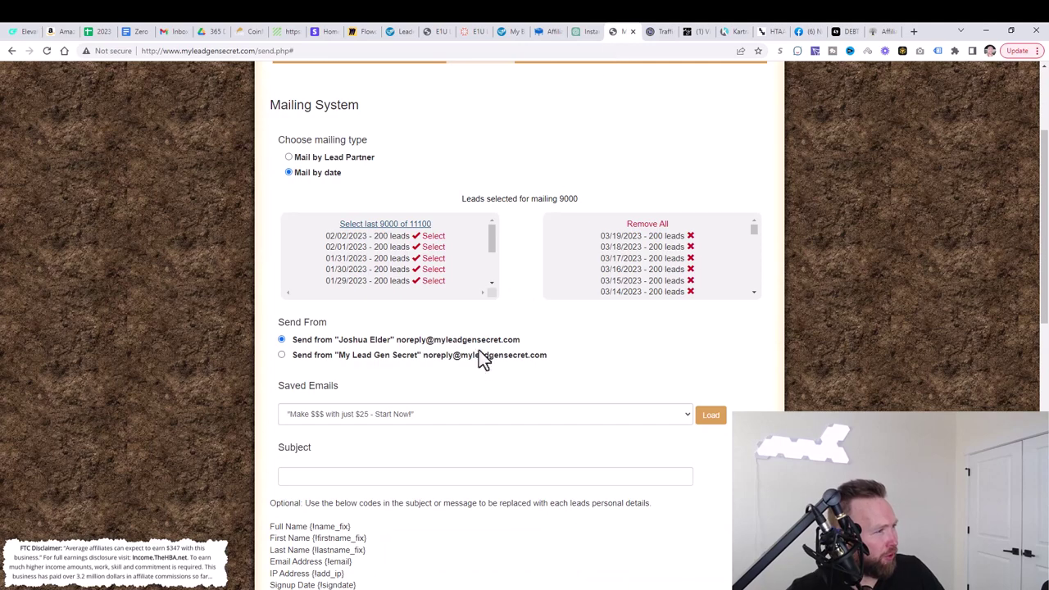
pyautogui.click(411, 476)
pyautogui.hotkey('ctrl', 'v')
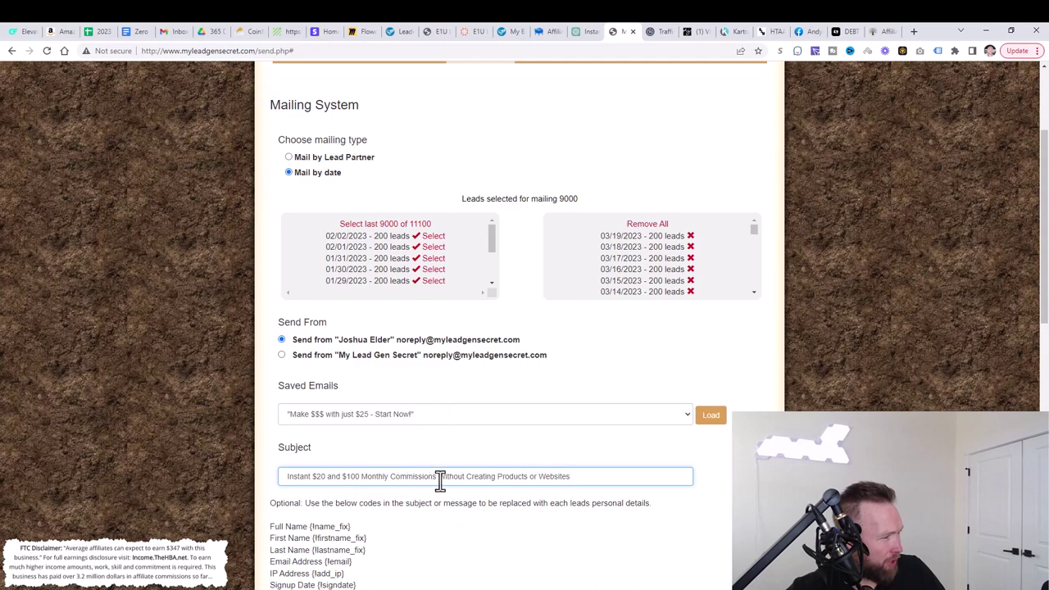
pyautogui.moveTo(439, 477); pyautogui.dragTo(591, 484)
pyautogui.press('BackSpace')
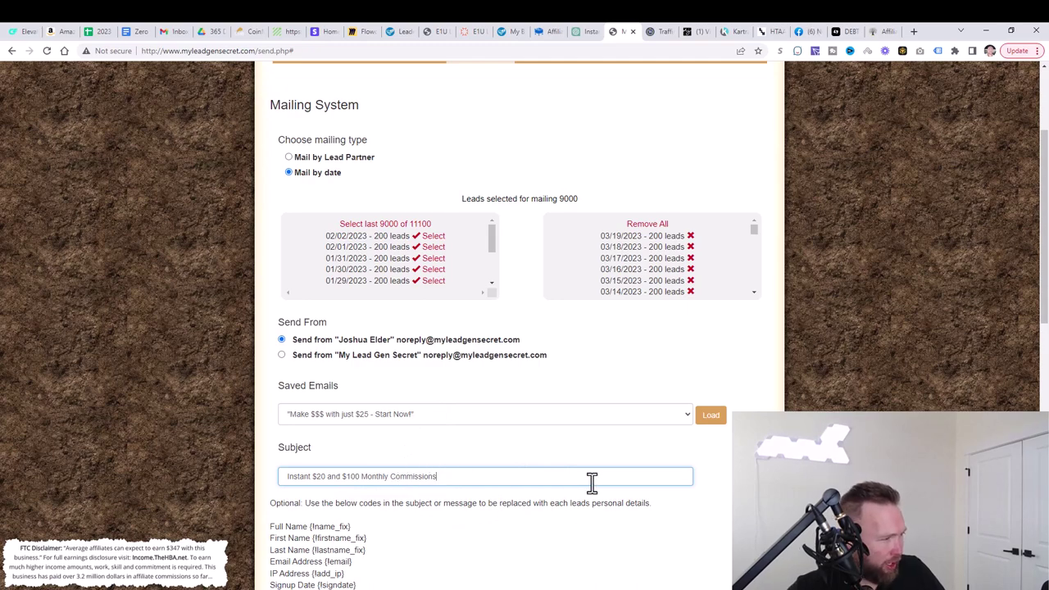
pyautogui.write('...')
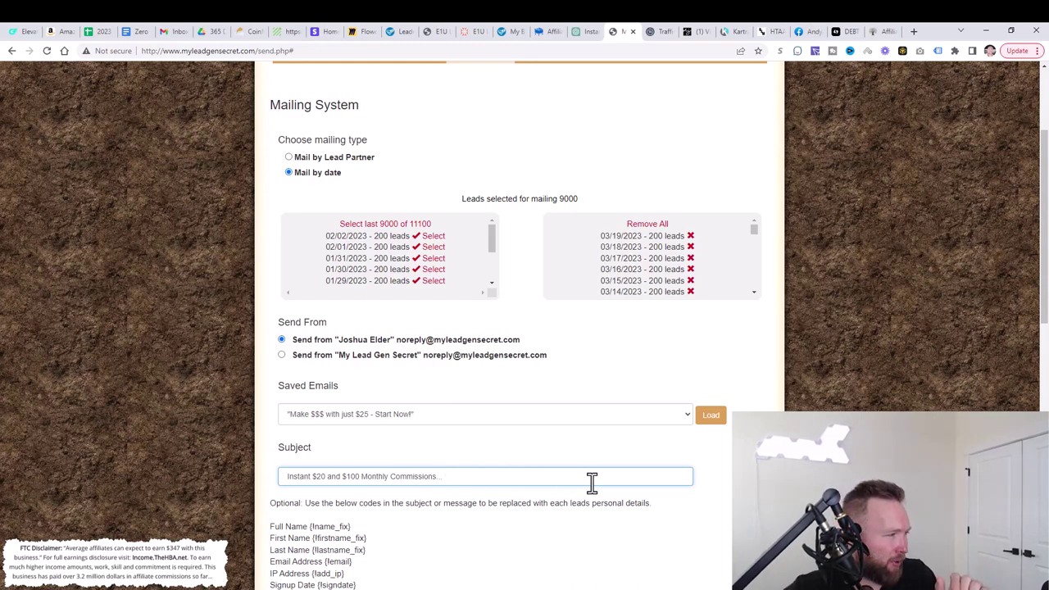
# Replace the mailer's placeholder body text with ChatGPT's shortened email body.
pyautogui.click(584, 36)
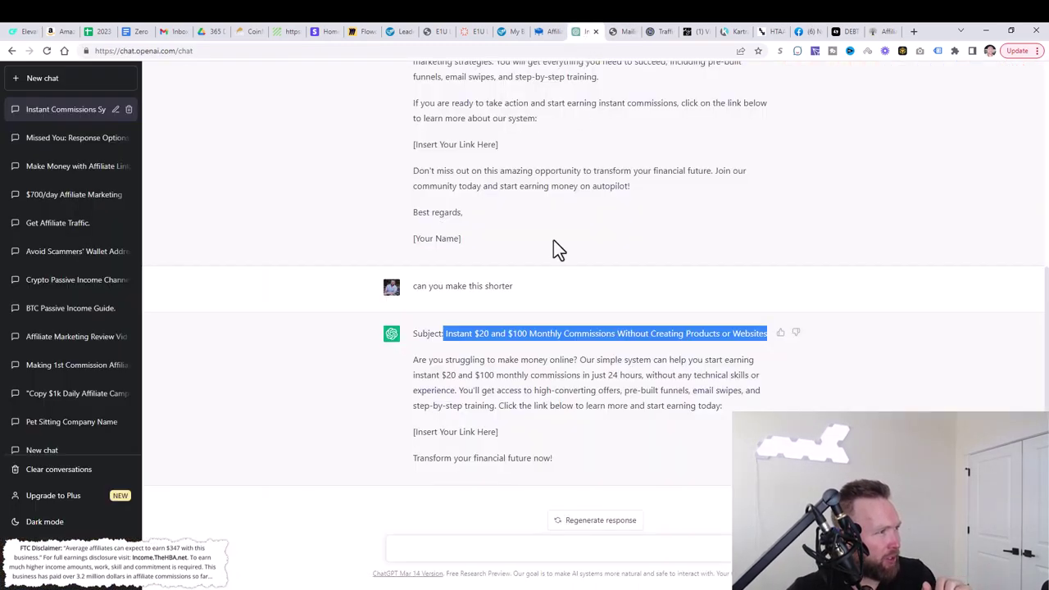
pyautogui.tripleClick(524, 457)
pyautogui.moveTo(484, 419); pyautogui.dragTo(413, 367)
pyautogui.hotkey('ctrl', 'c')
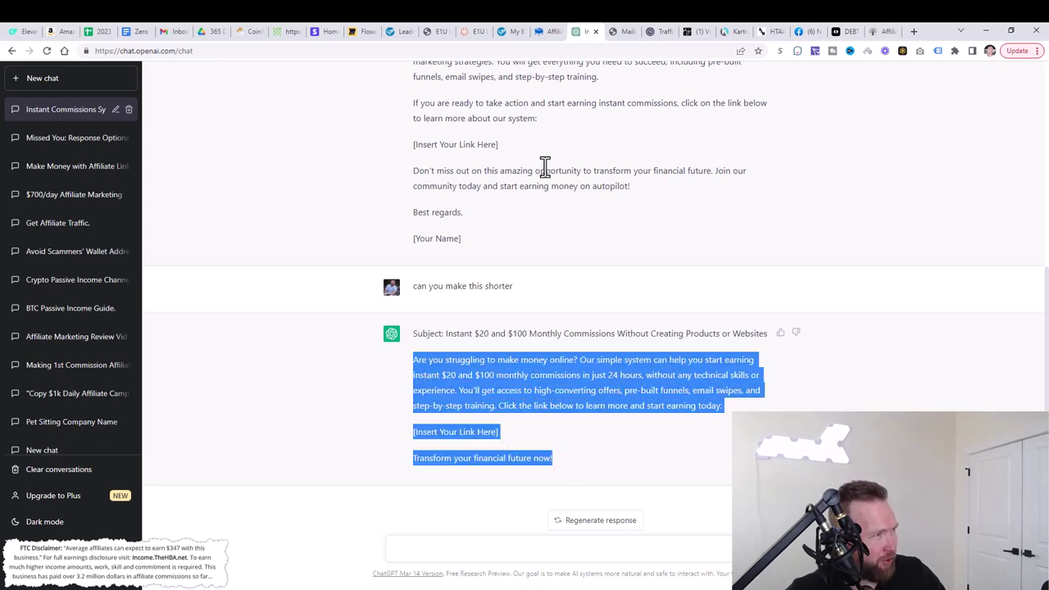
pyautogui.click(627, 36)
pyautogui.scroll(-3, 594, 364)
pyautogui.scroll(-2, 588, 370)
pyautogui.scroll(-3, 524, 381)
pyautogui.moveTo(402, 430); pyautogui.dragTo(255, 276)
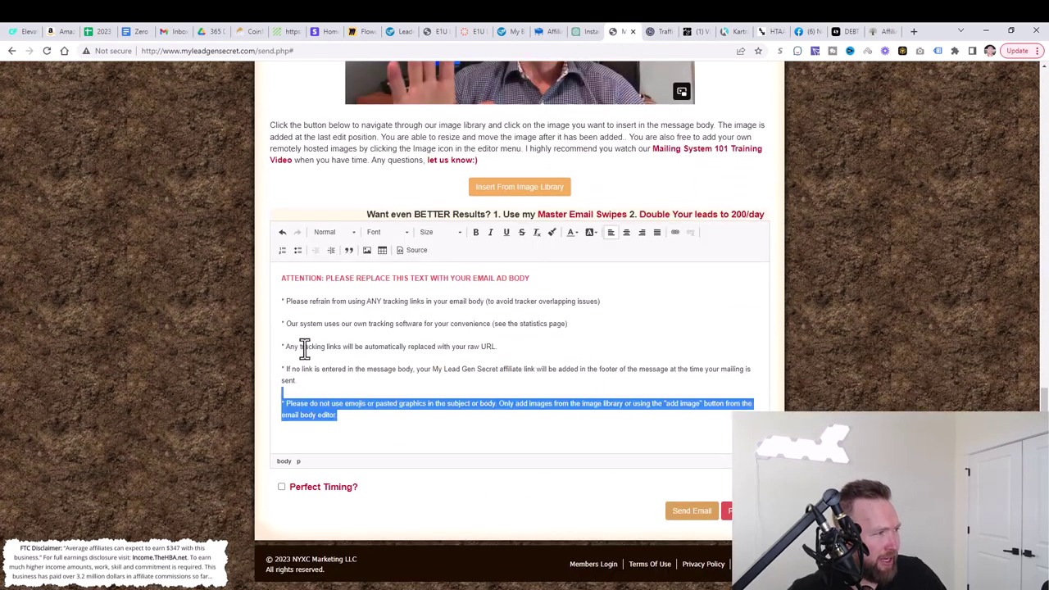
pyautogui.press('Delete')
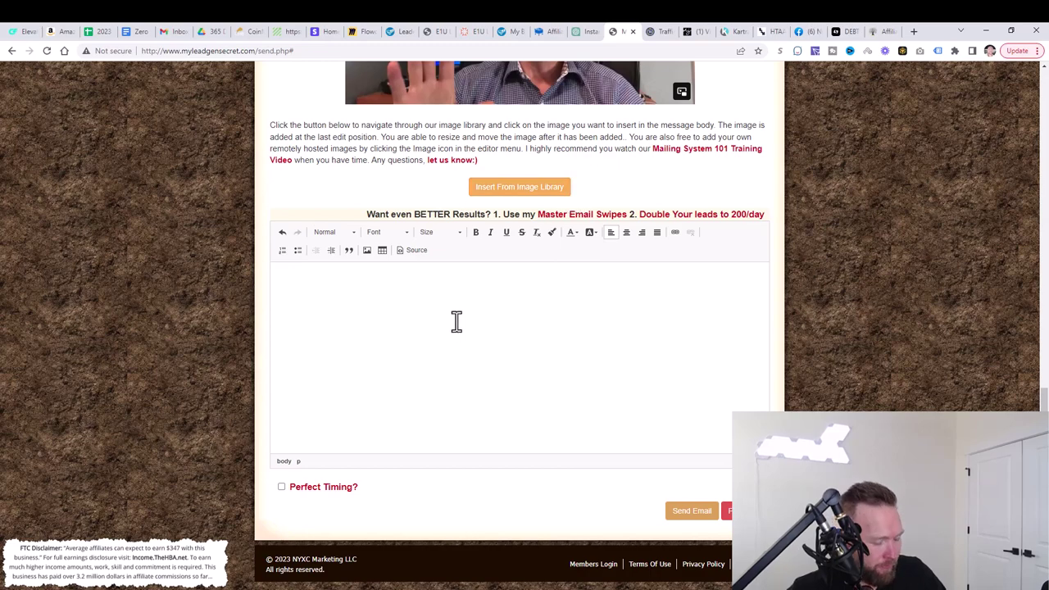
pyautogui.hotkey('ctrl', 'v')
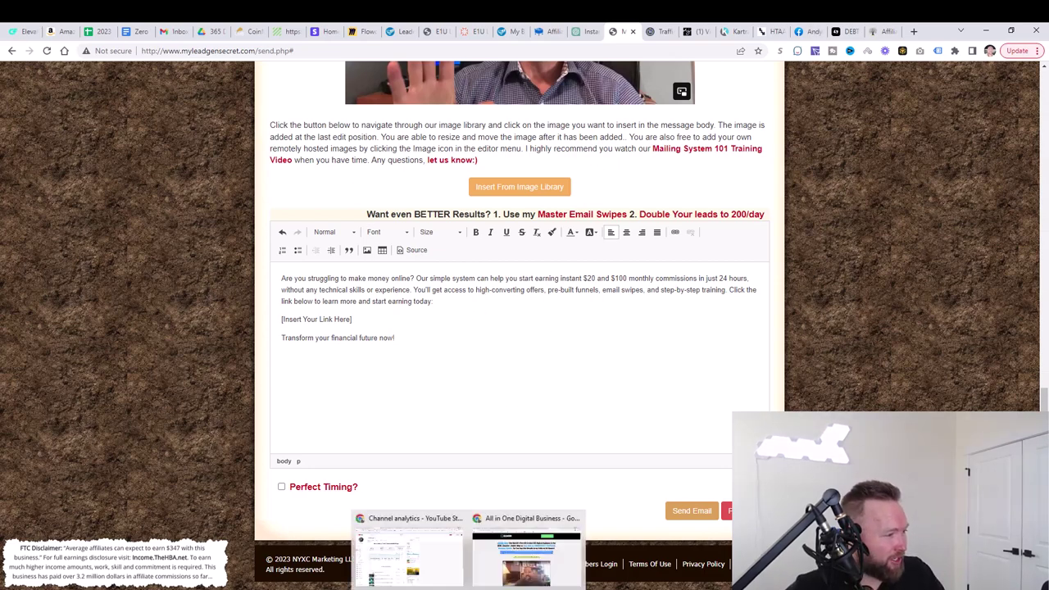
# Scroll through the All in One sales page, then minimize it to reveal the email editor.
pyautogui.click(527, 553)
pyautogui.scroll(-10, 599, 421)
pyautogui.scroll(-10, 599, 420)
pyautogui.scroll(-5, 598, 420)
pyautogui.scroll(-5, 598, 420)
pyautogui.scroll(-4, 599, 420)
pyautogui.scroll(-4, 599, 420)
pyautogui.scroll(-4, 598, 420)
pyautogui.scroll(-4, 598, 421)
pyautogui.scroll(-3, 599, 420)
pyautogui.scroll(-5, 599, 420)
pyautogui.scroll(-5, 599, 427)
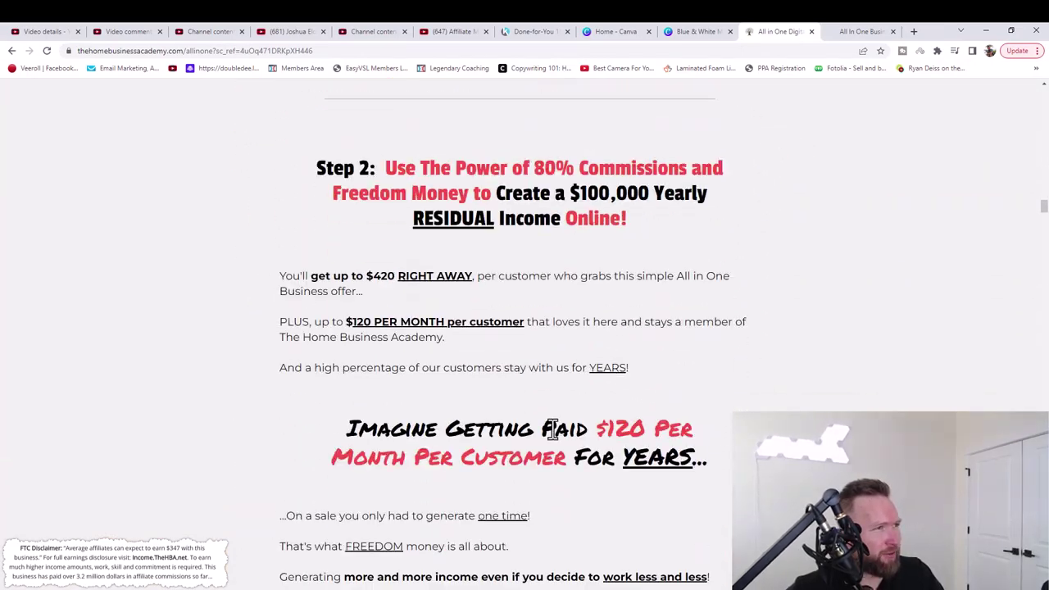
pyautogui.scroll(-2, 824, 322)
pyautogui.scroll(-2, 890, 264)
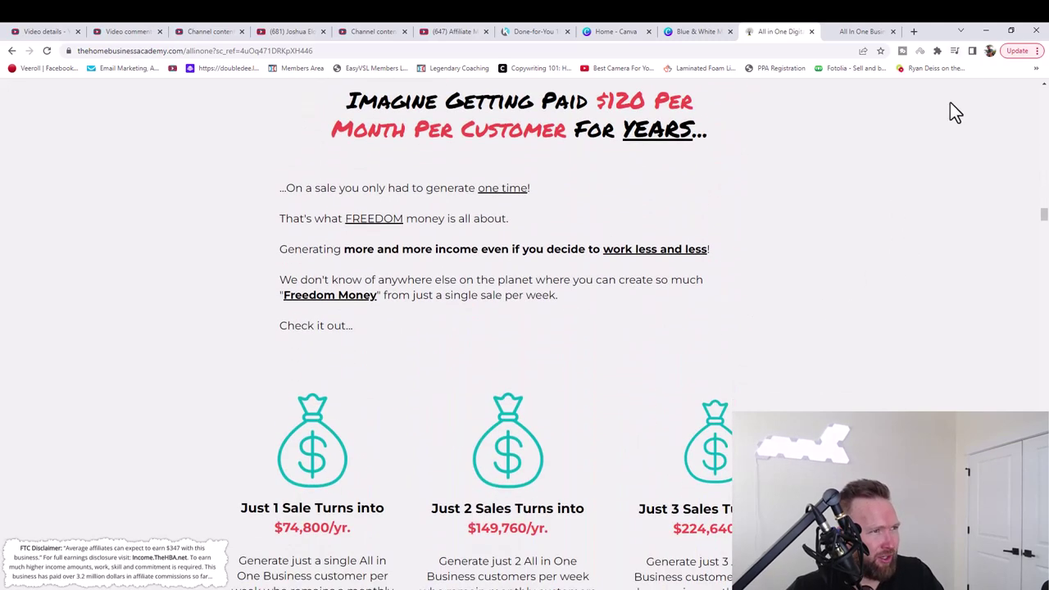
pyautogui.click(983, 32)
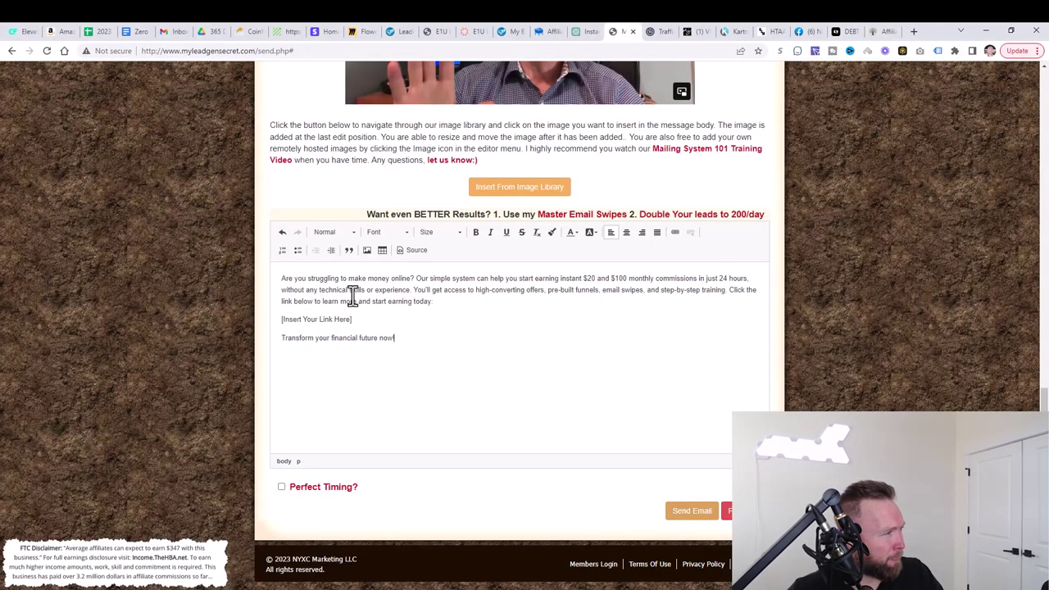
# Split the email body into separate paragraphs at 'Our simple system', 'You'll get access' and 'Click the link'.
pyautogui.scroll(1, 422, 341)
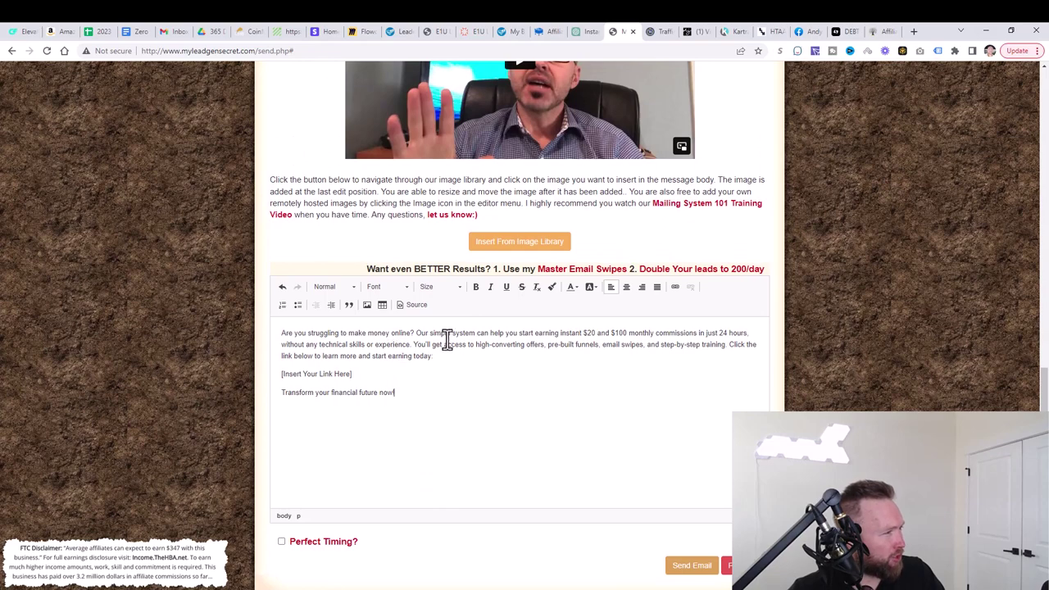
pyautogui.click(414, 333)
pyautogui.press('Return')
pyautogui.press('Return')
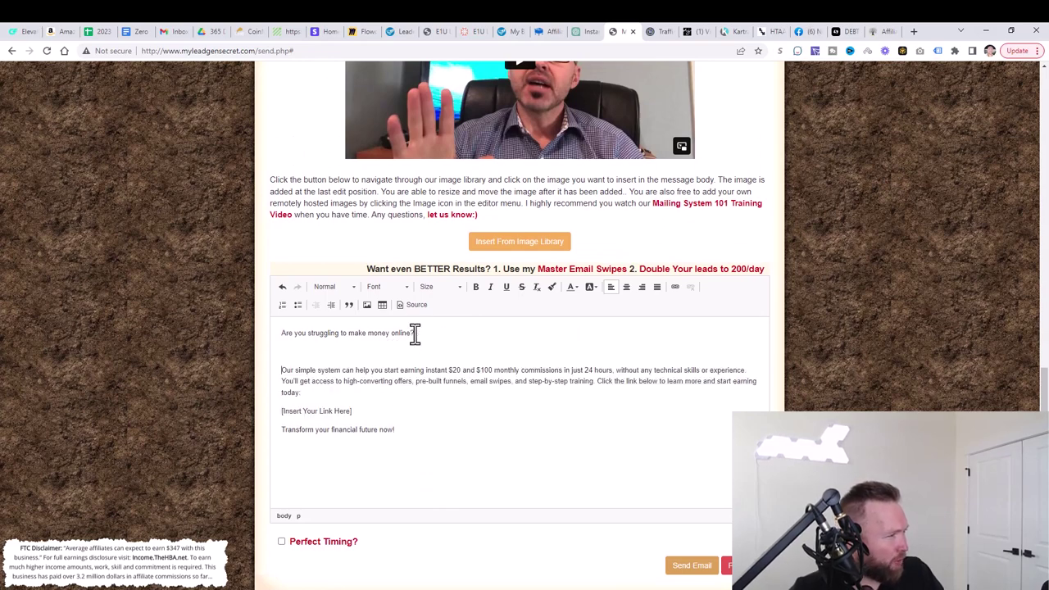
pyautogui.press('BackSpace')
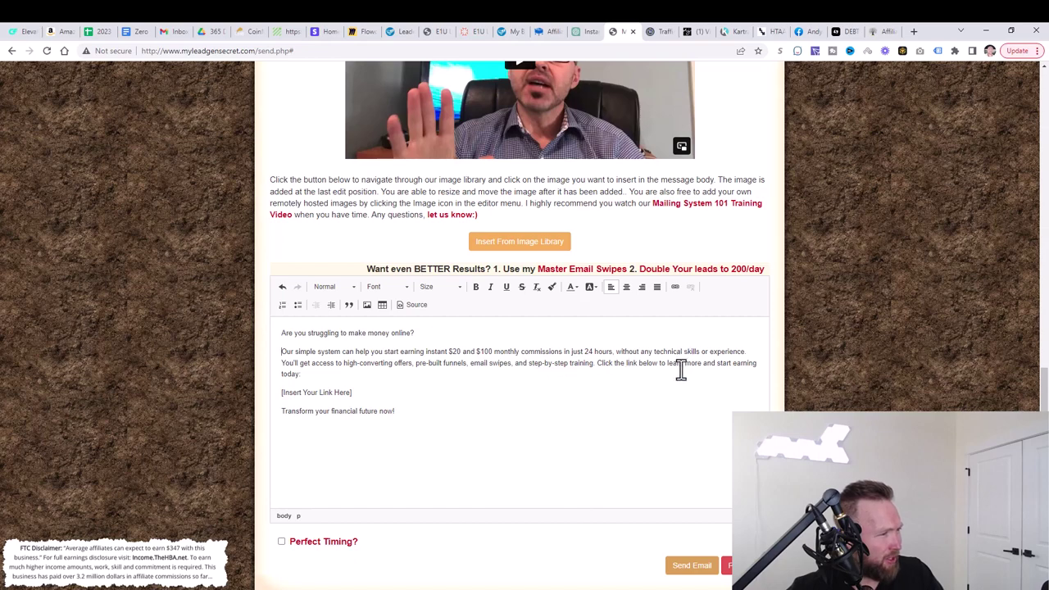
pyautogui.click(749, 353)
pyautogui.press('Return')
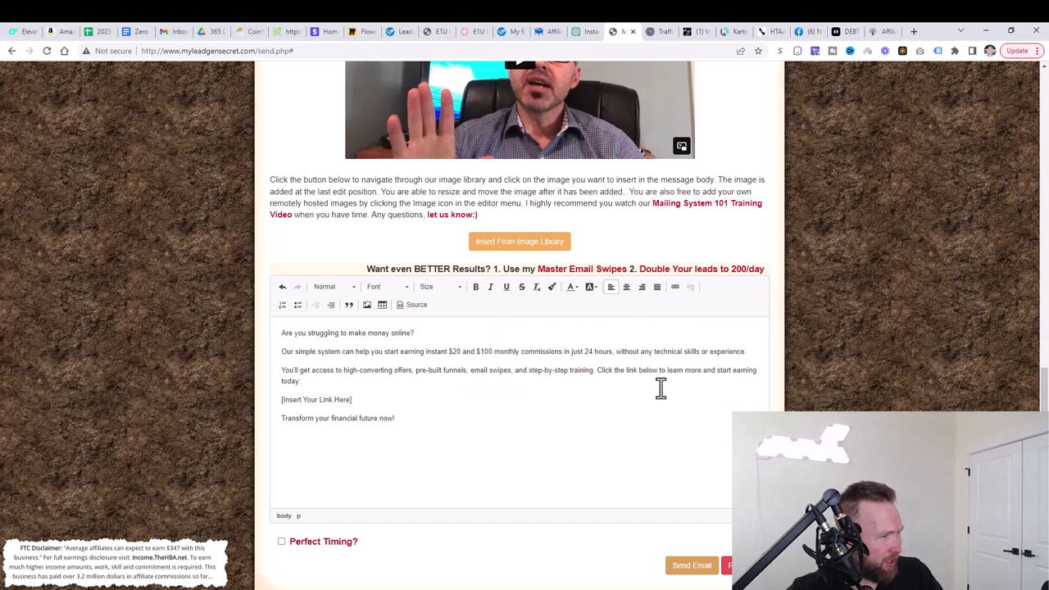
pyautogui.click(596, 369)
pyautogui.press('Return')
pyautogui.press('Return')
# Delete the [Insert Your Link Here] line and space out the call-to-action.
pyautogui.moveTo(382, 424); pyautogui.dragTo(280, 425)
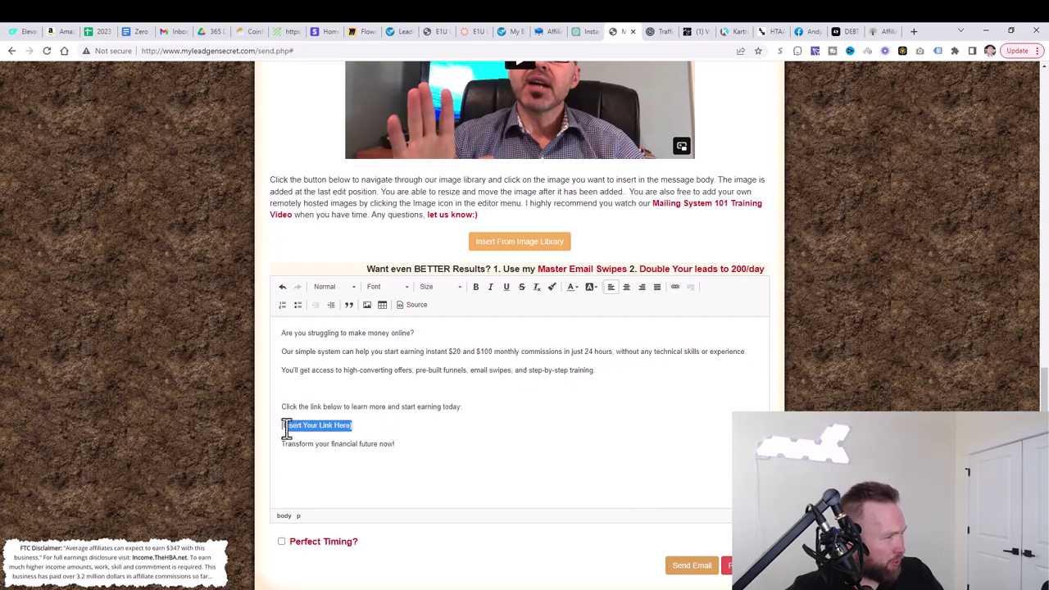
pyautogui.press('BackSpace')
pyautogui.press('BackSpace')
pyautogui.click(286, 389)
pyautogui.press('BackSpace')
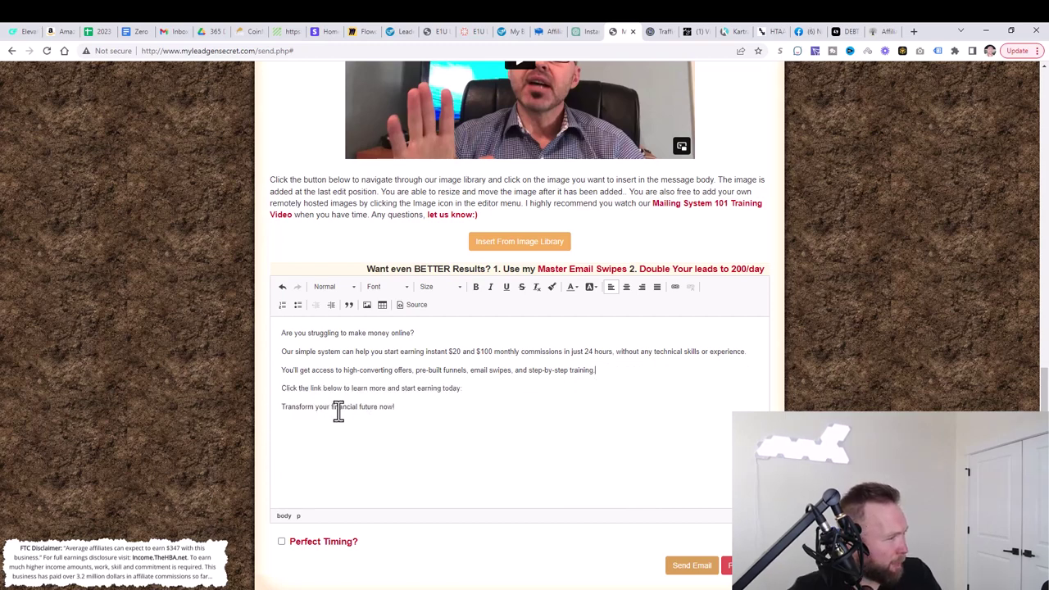
pyautogui.press('Return')
pyautogui.click(515, 407)
pyautogui.press('Return')
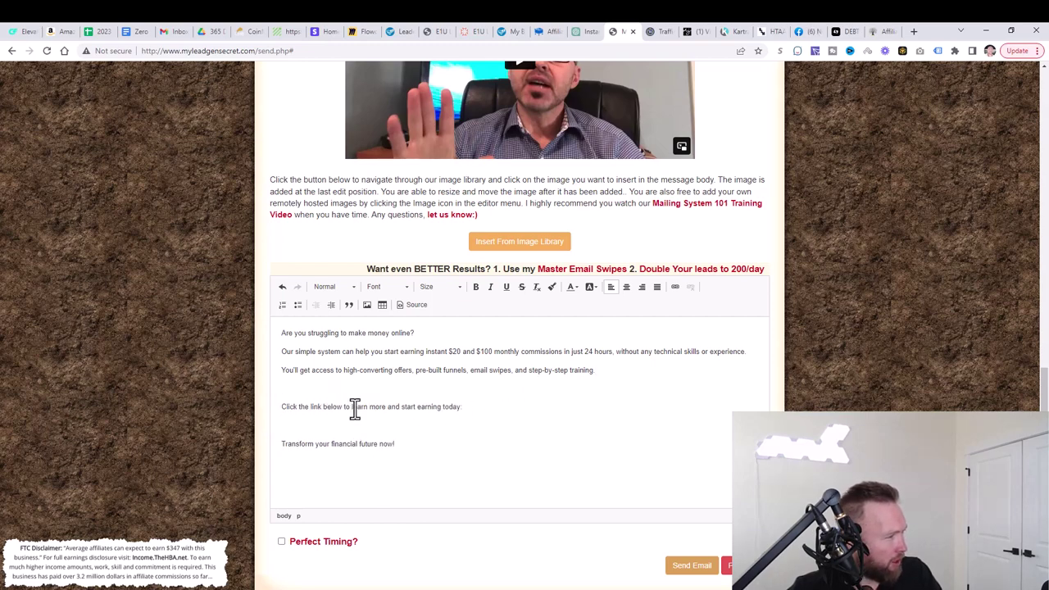
# Change 'below' to 'here' in the call-to-action and add the '-Josh' sign-off.
pyautogui.doubleClick(328, 407)
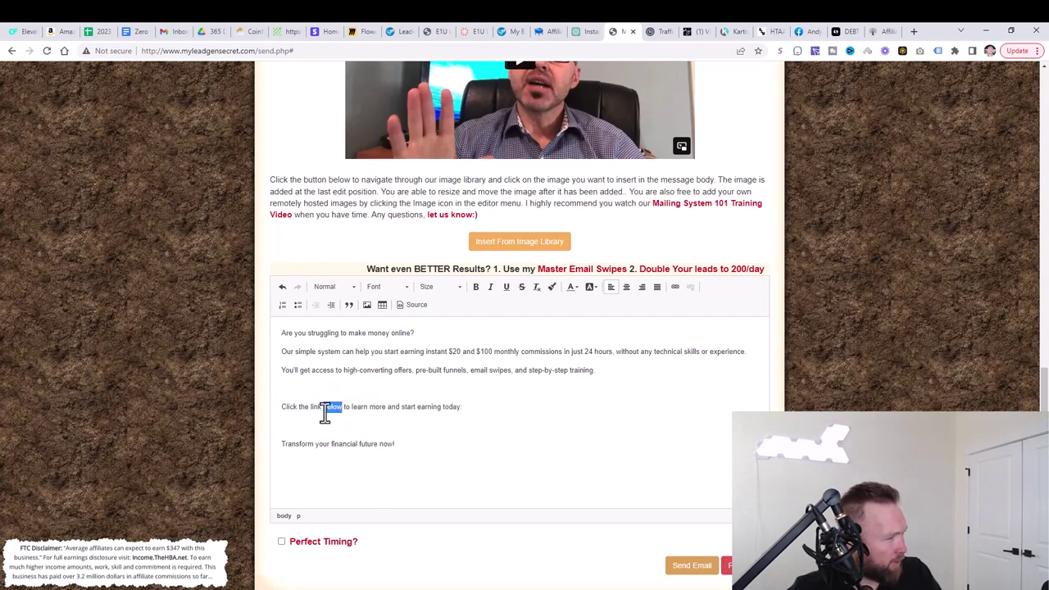
pyautogui.press('BackSpace')
pyautogui.write('here')
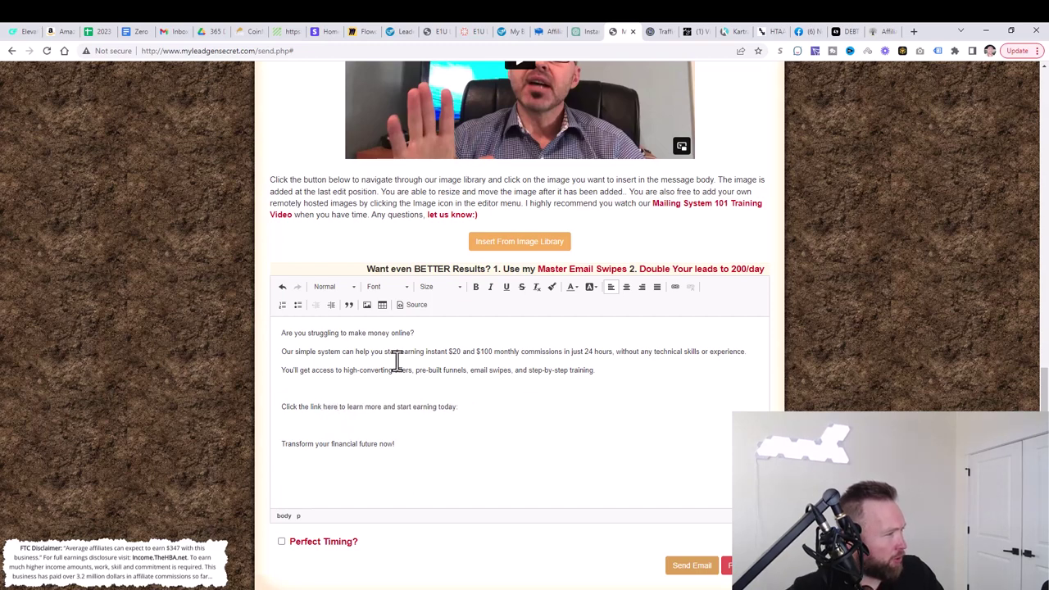
pyautogui.click(320, 423)
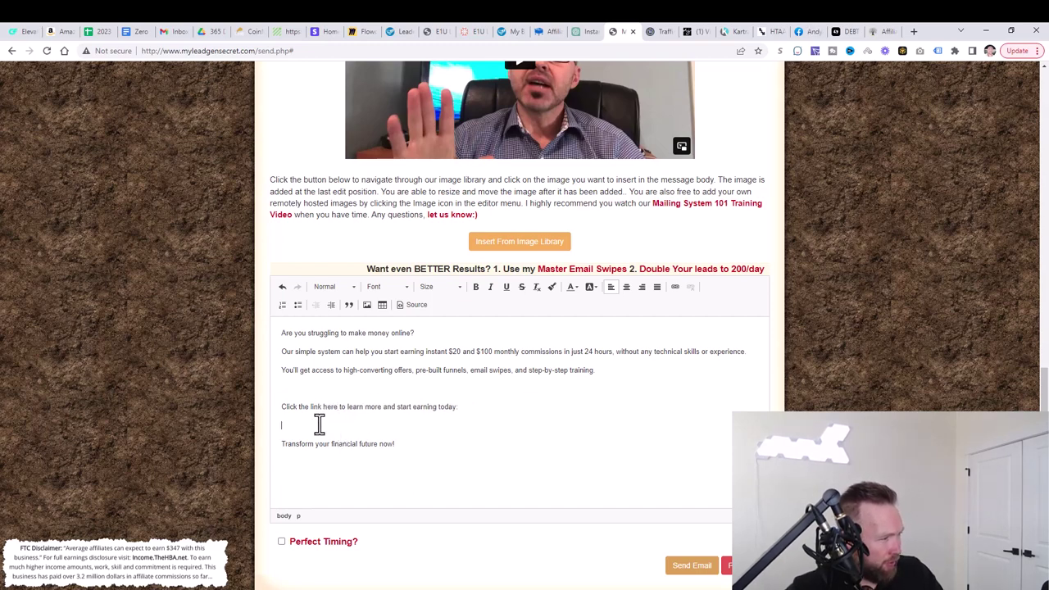
pyautogui.press('BackSpace')
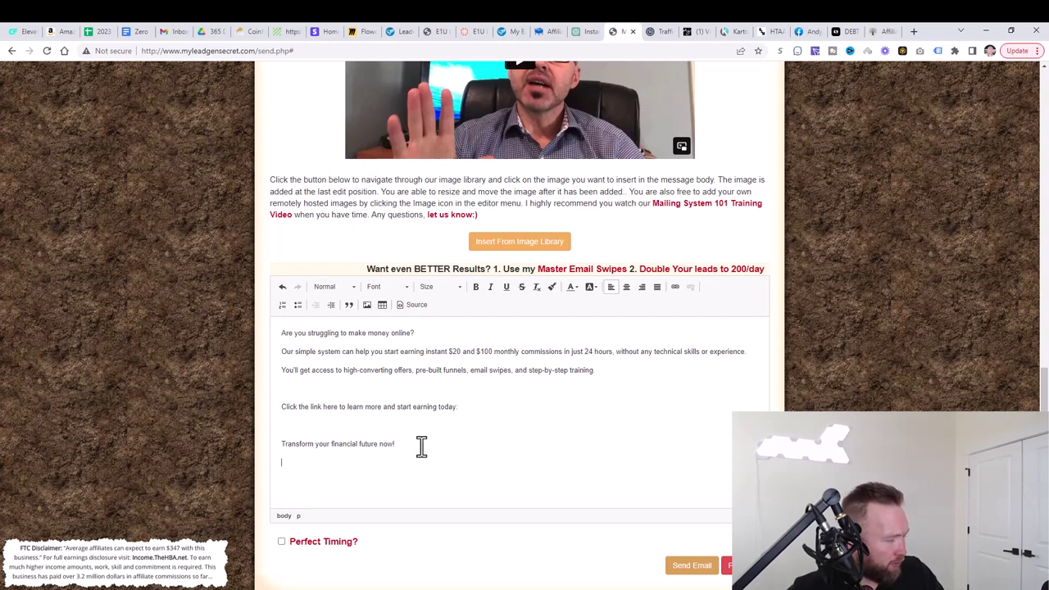
pyautogui.write('-Josh')
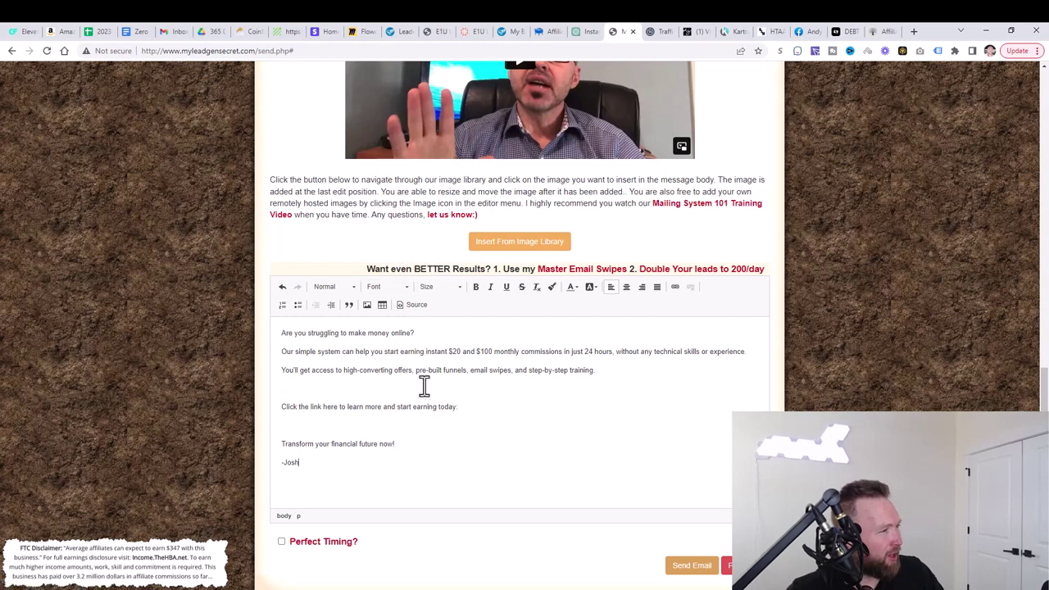
pyautogui.click(459, 407)
# Hyperlink 'Click the link here to learn more...' to the SamCart All In One affiliate URL.
pyautogui.click(547, 32)
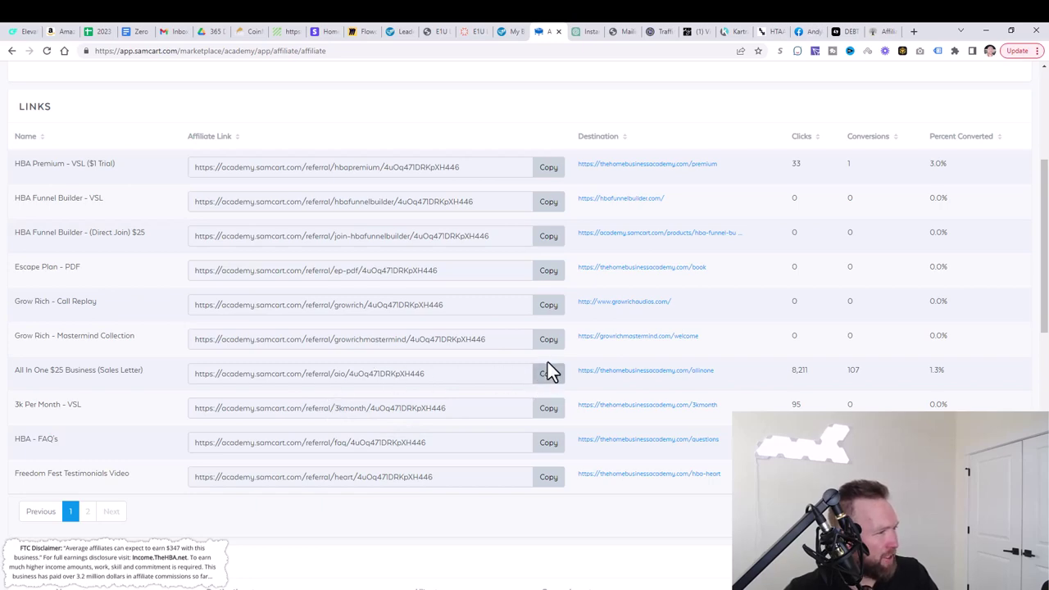
pyautogui.click(618, 32)
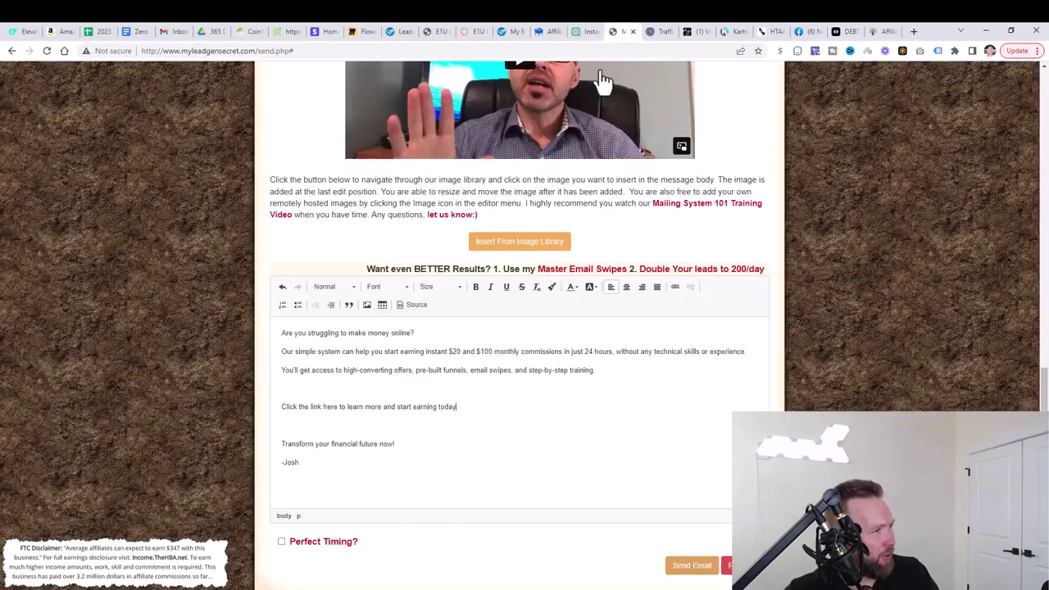
pyautogui.moveTo(458, 406); pyautogui.dragTo(276, 404)
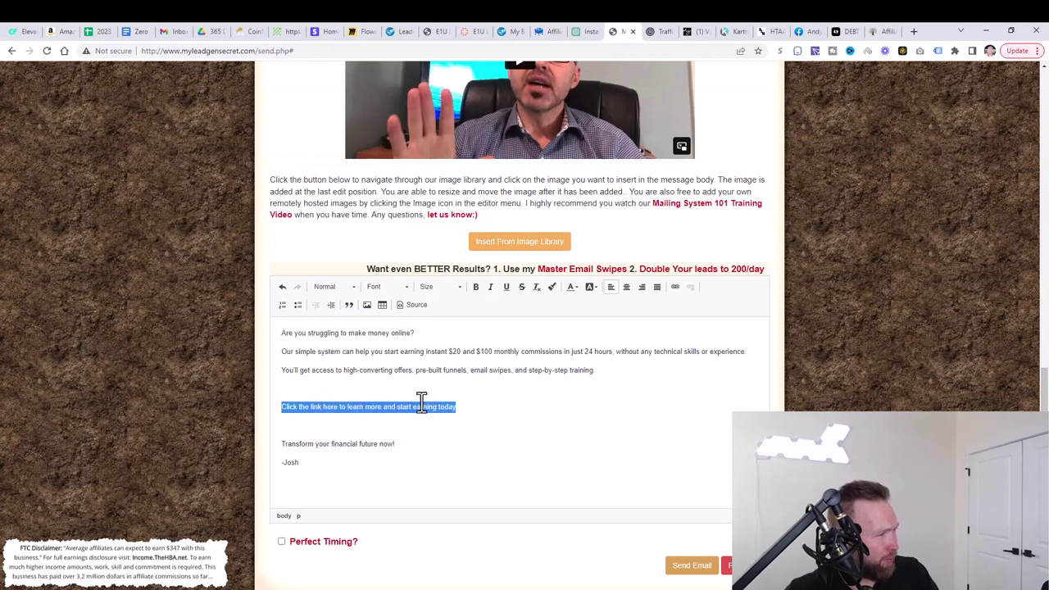
pyautogui.click(674, 286)
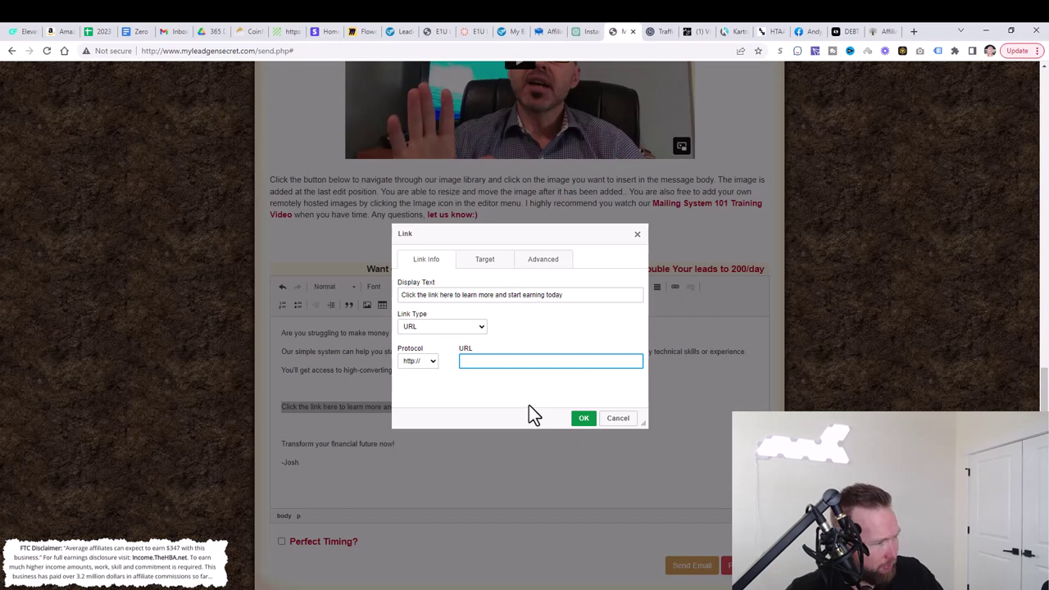
pyautogui.hotkey('ctrl', 'v')
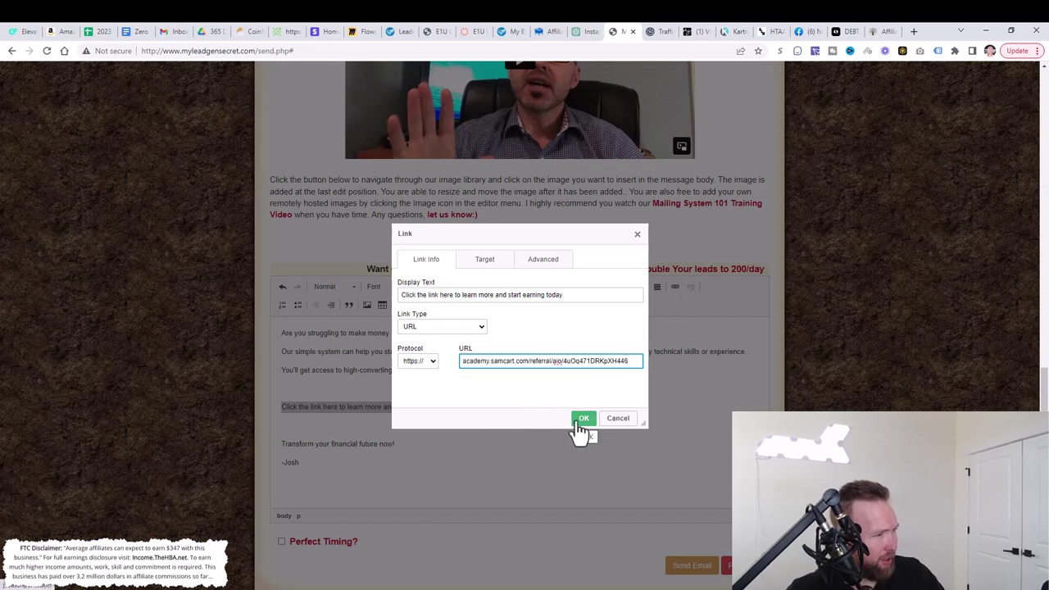
pyautogui.click(579, 422)
pyautogui.scroll(2, 459, 430)
pyautogui.scroll(-2, 573, 422)
# Tick the email's Perfect Timing? option, then bring up the SamCart affiliate dashboard.
pyautogui.scroll(3, 696, 414)
pyautogui.scroll(3, 823, 409)
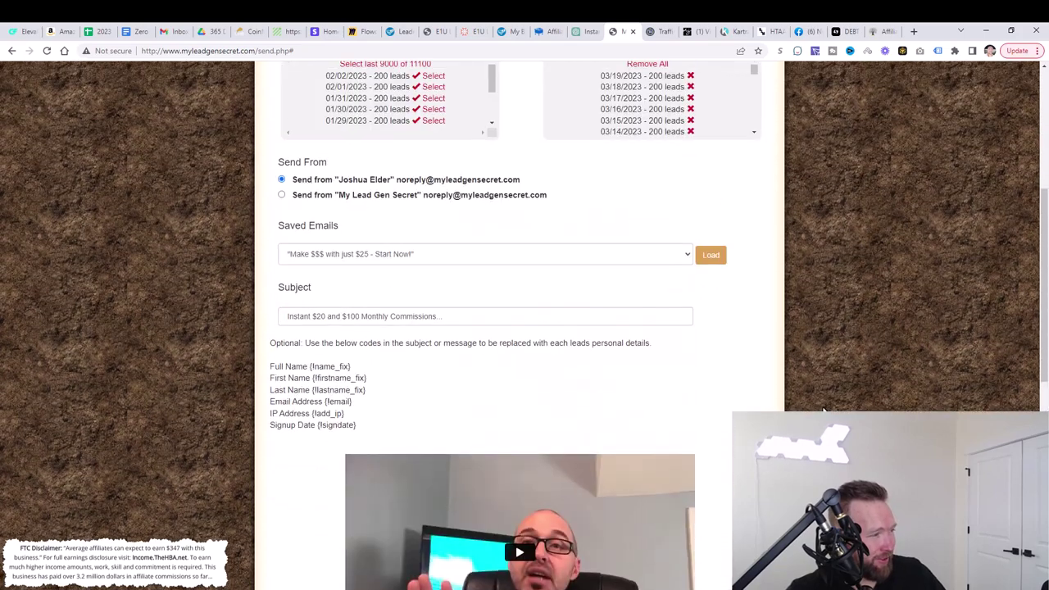
pyautogui.scroll(-2, 574, 426)
pyautogui.scroll(-4, 492, 442)
pyautogui.scroll(-1, 423, 451)
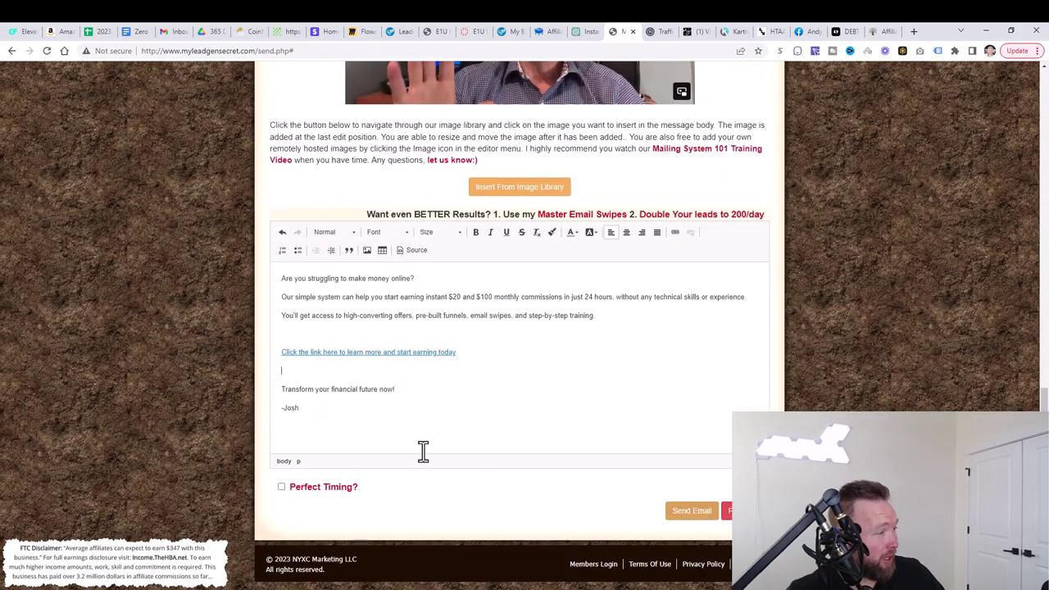
pyautogui.click(281, 487)
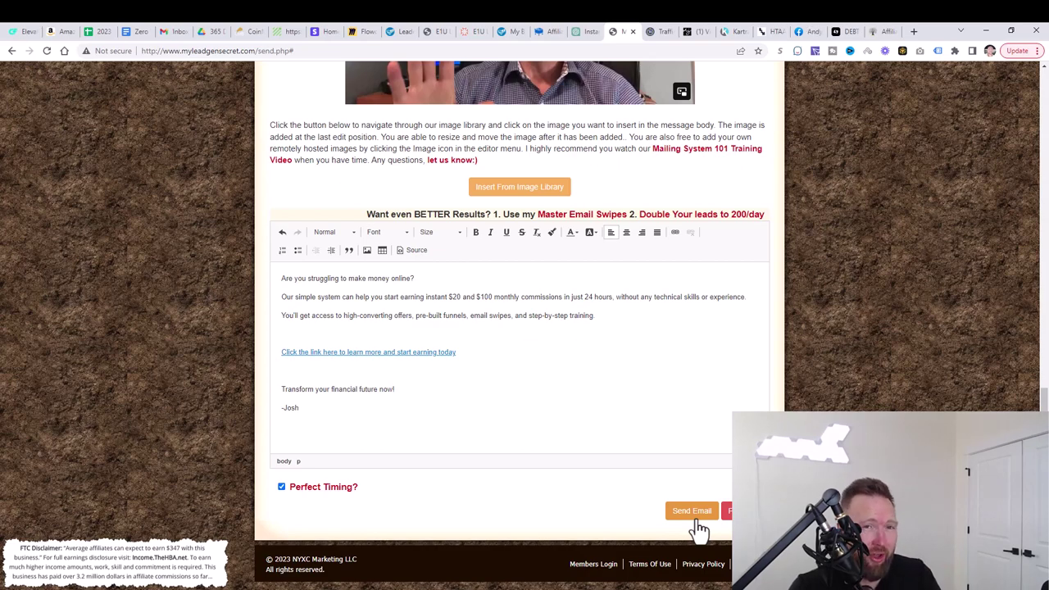
pyautogui.click(549, 33)
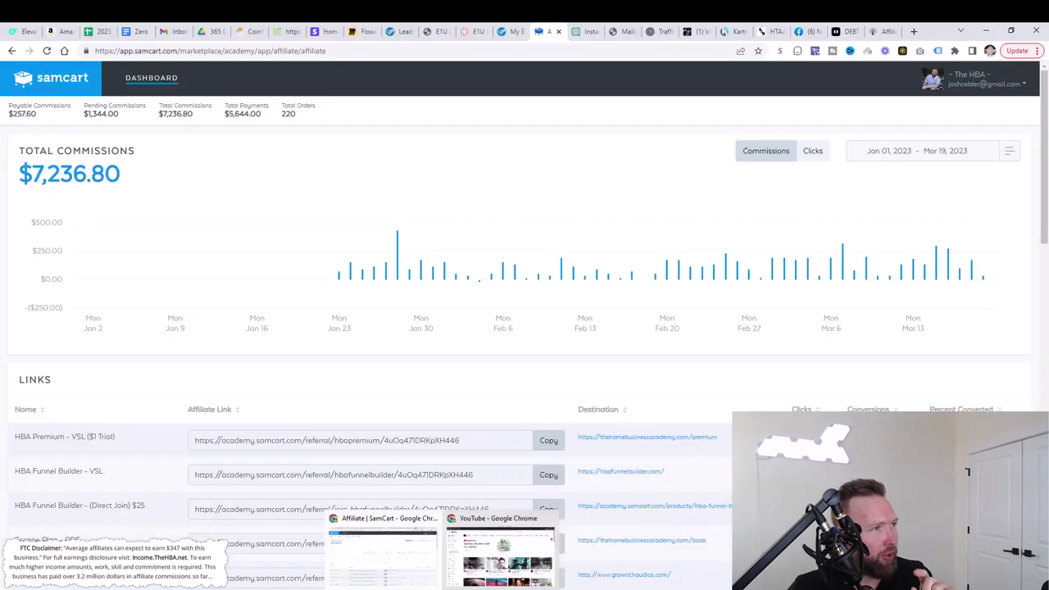
# Open the HBA Premium Traffic & Conversions Academy from the HBA members tab to view Get Traffic (Free) lessons.
pyautogui.click(873, 32)
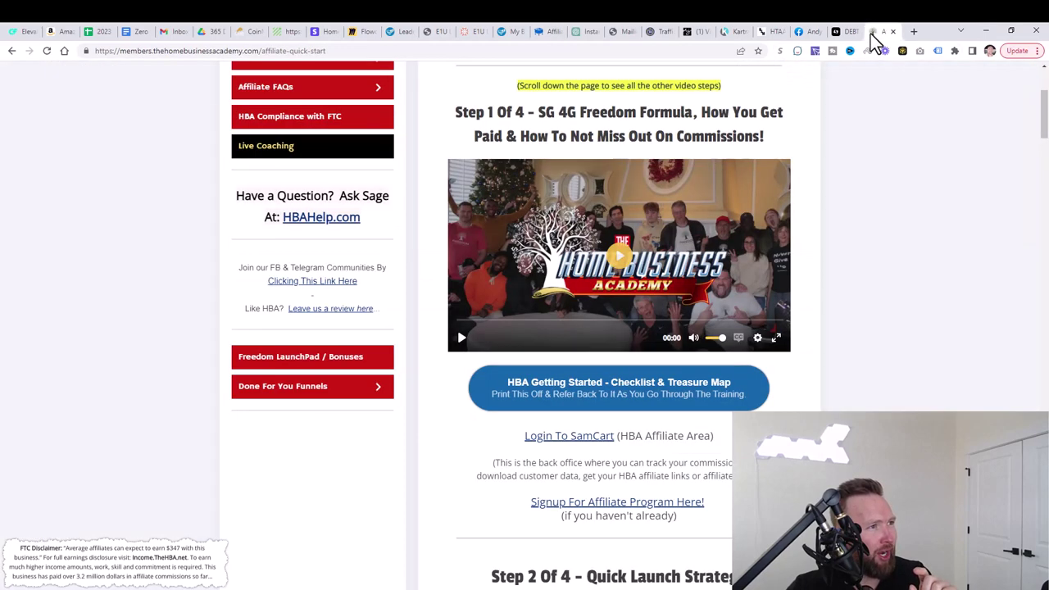
pyautogui.scroll(3, 791, 241)
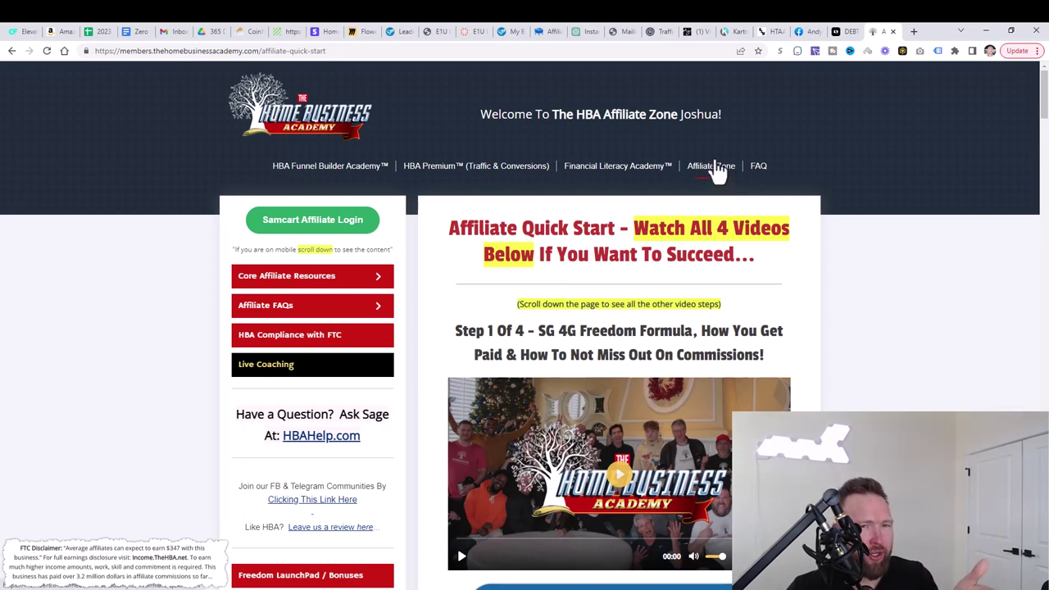
pyautogui.click(469, 172)
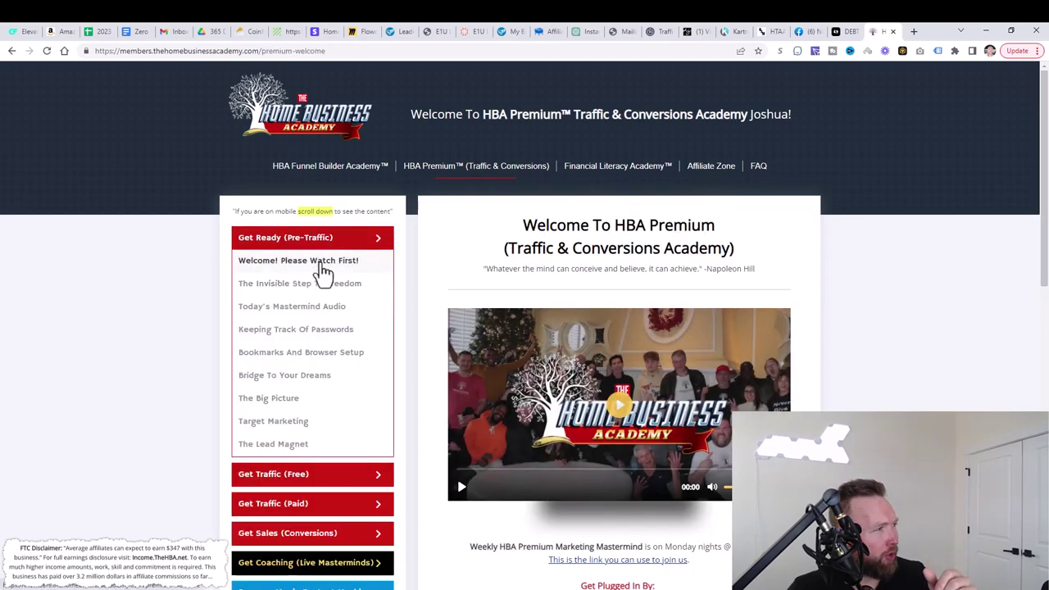
pyautogui.scroll(-2, 278, 303)
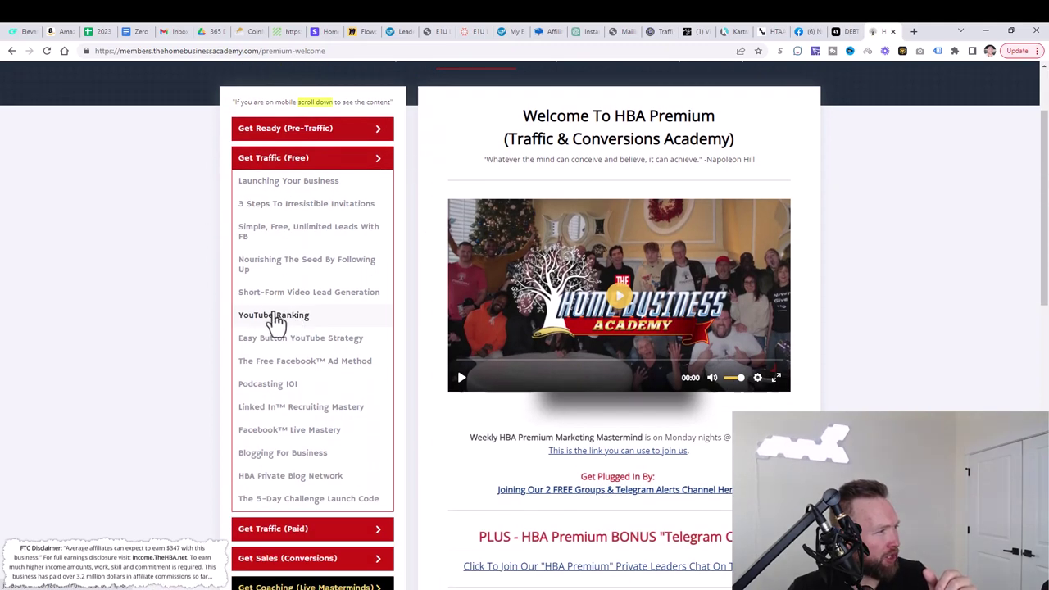